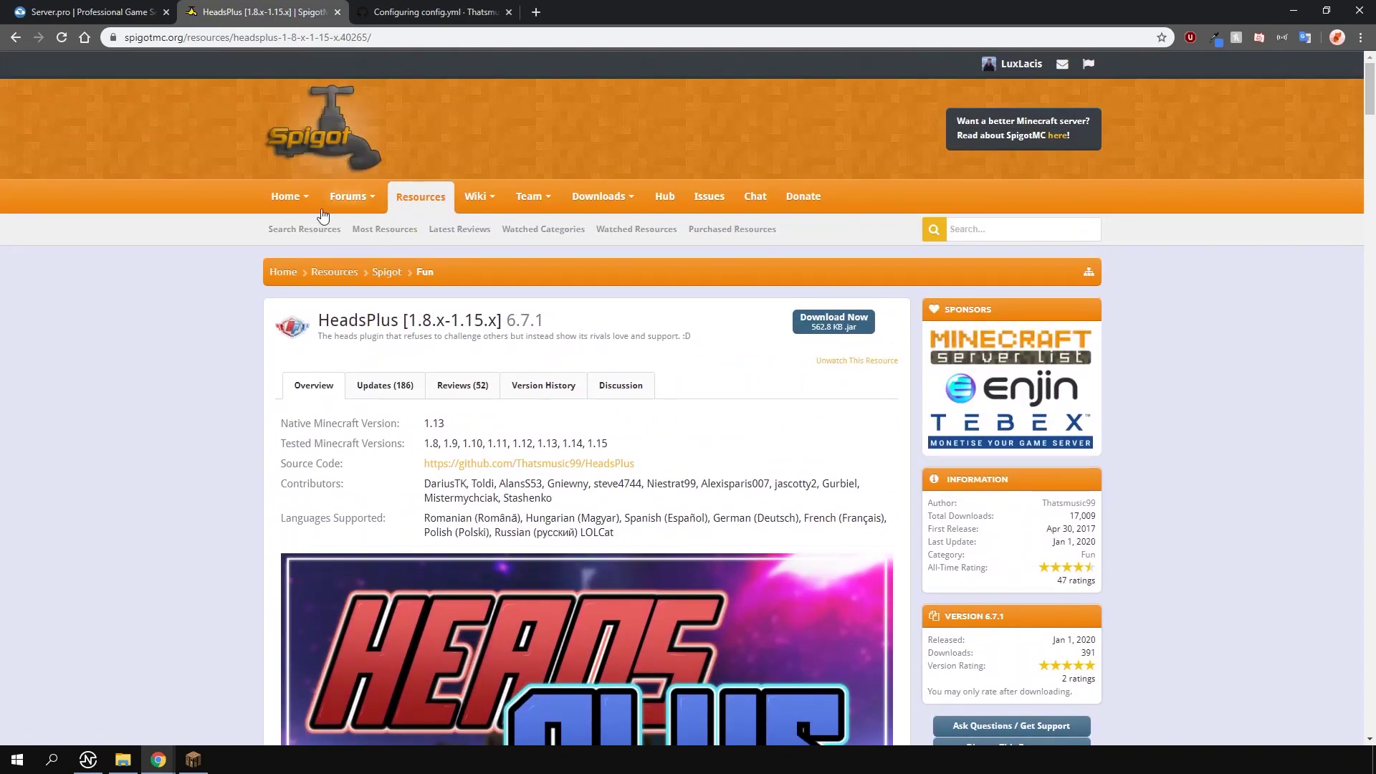
Step: On the Server.pro panel, search the Spigot plugins for headsplus and install the latest HeadsPlus [1.8.x-1.15.x]
click(83, 9)
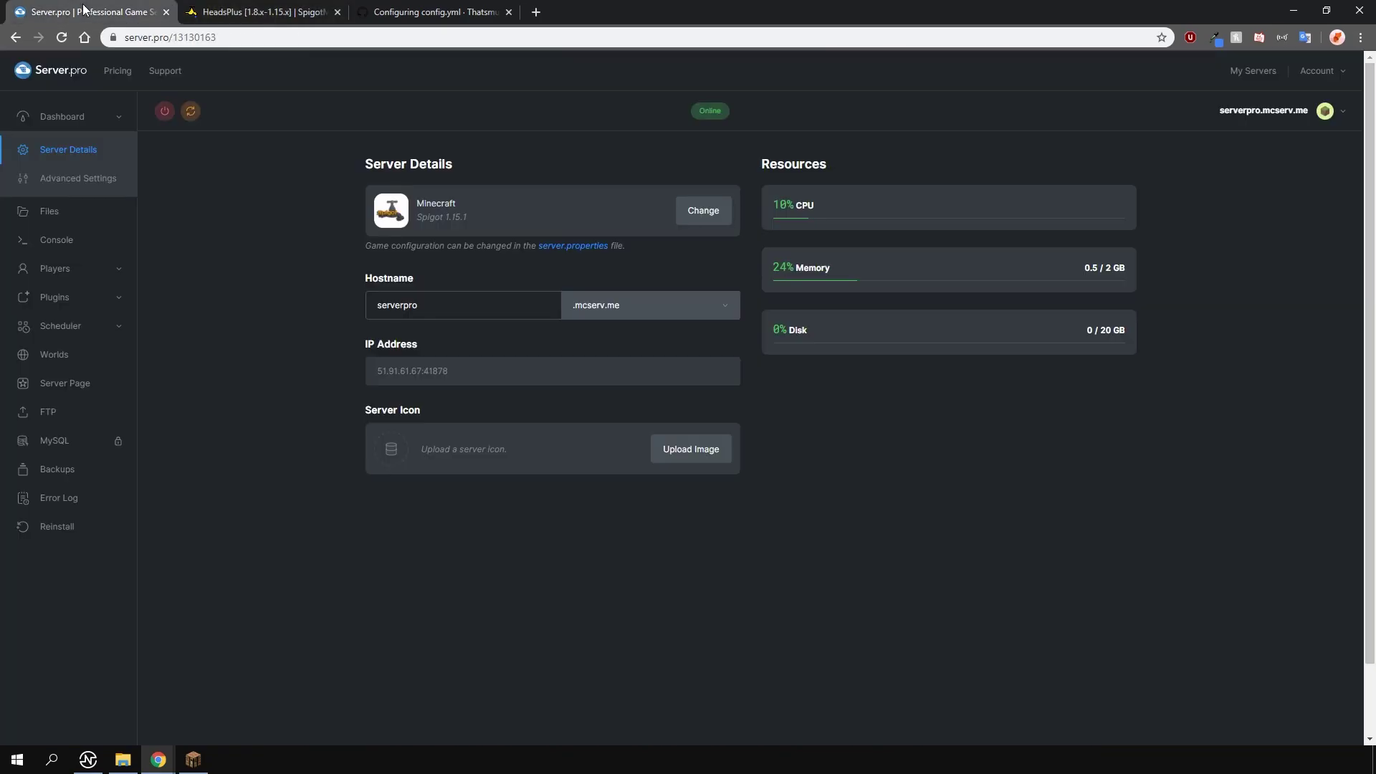
click(68, 295)
click(883, 169)
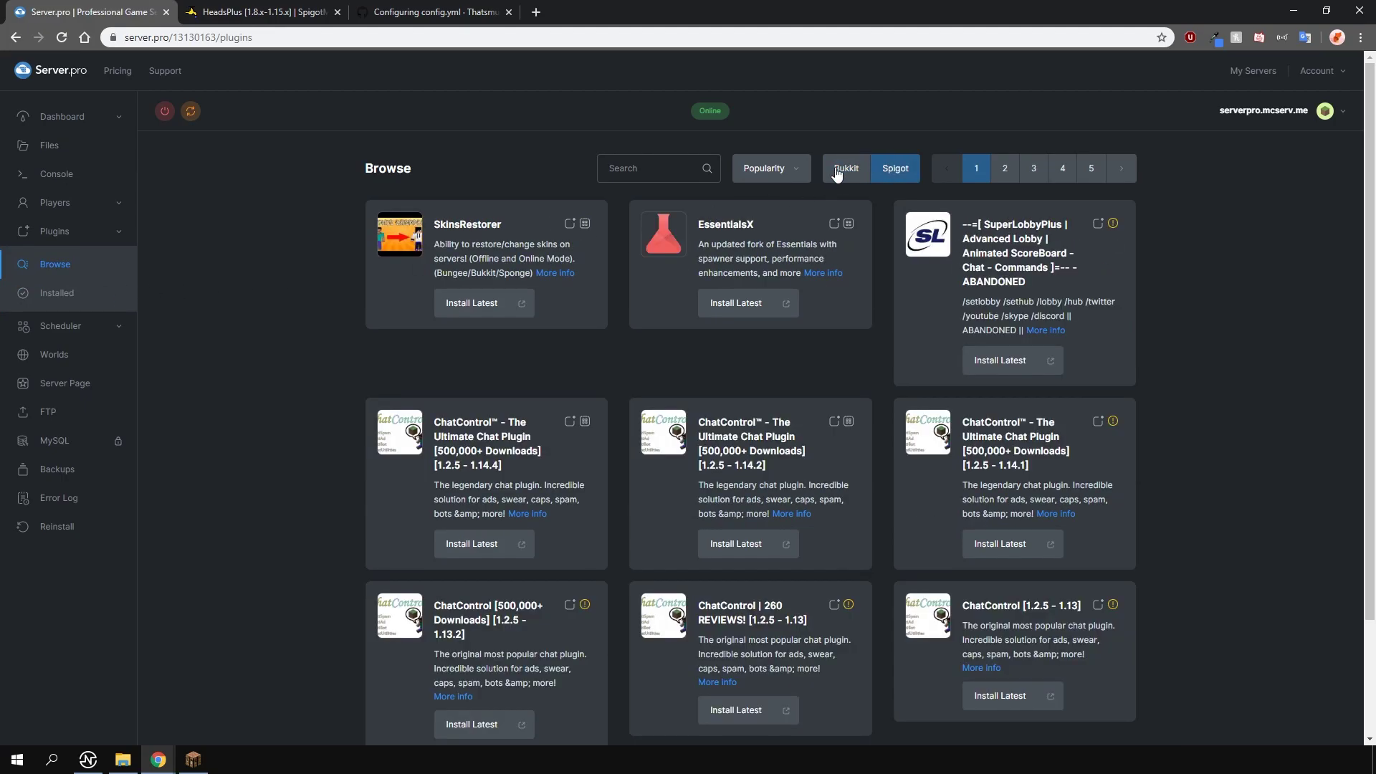
click(663, 166)
text(headsplus)
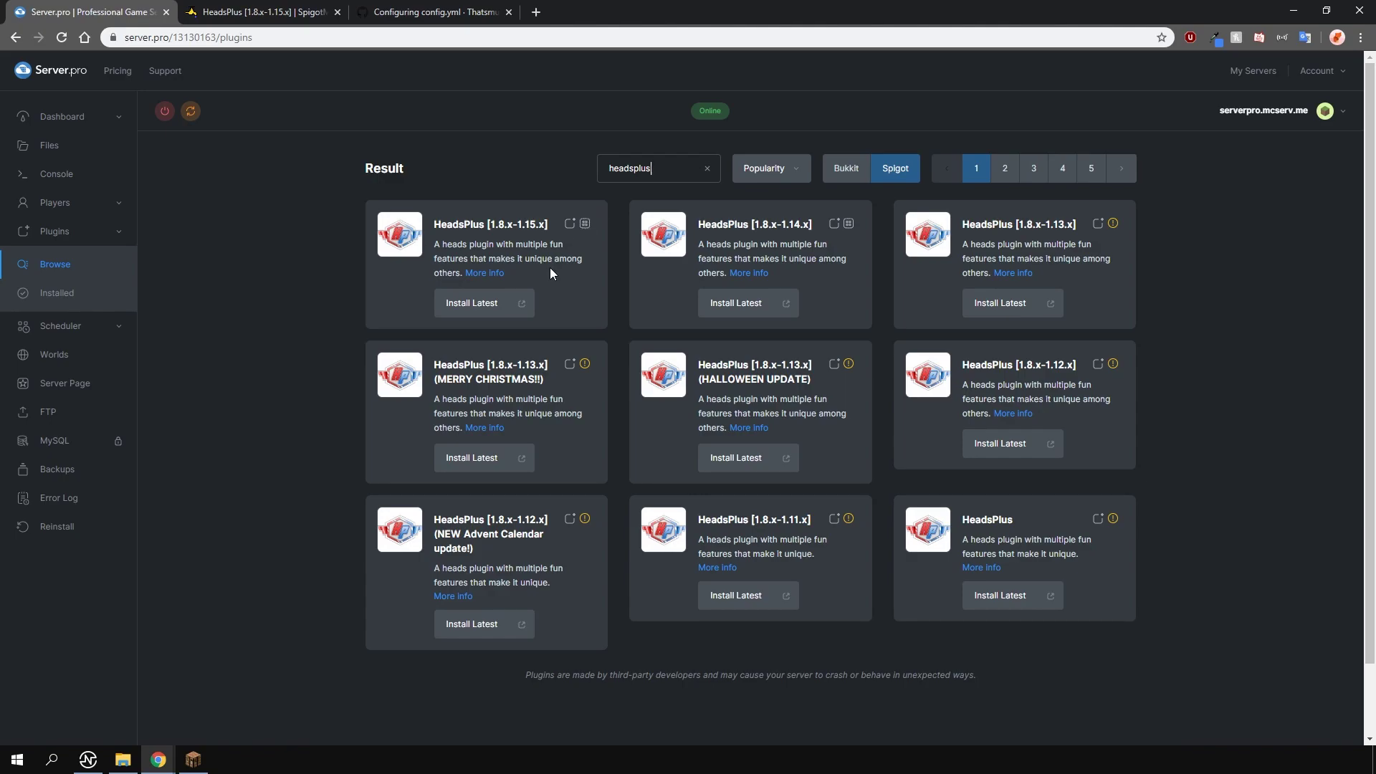
click(464, 305)
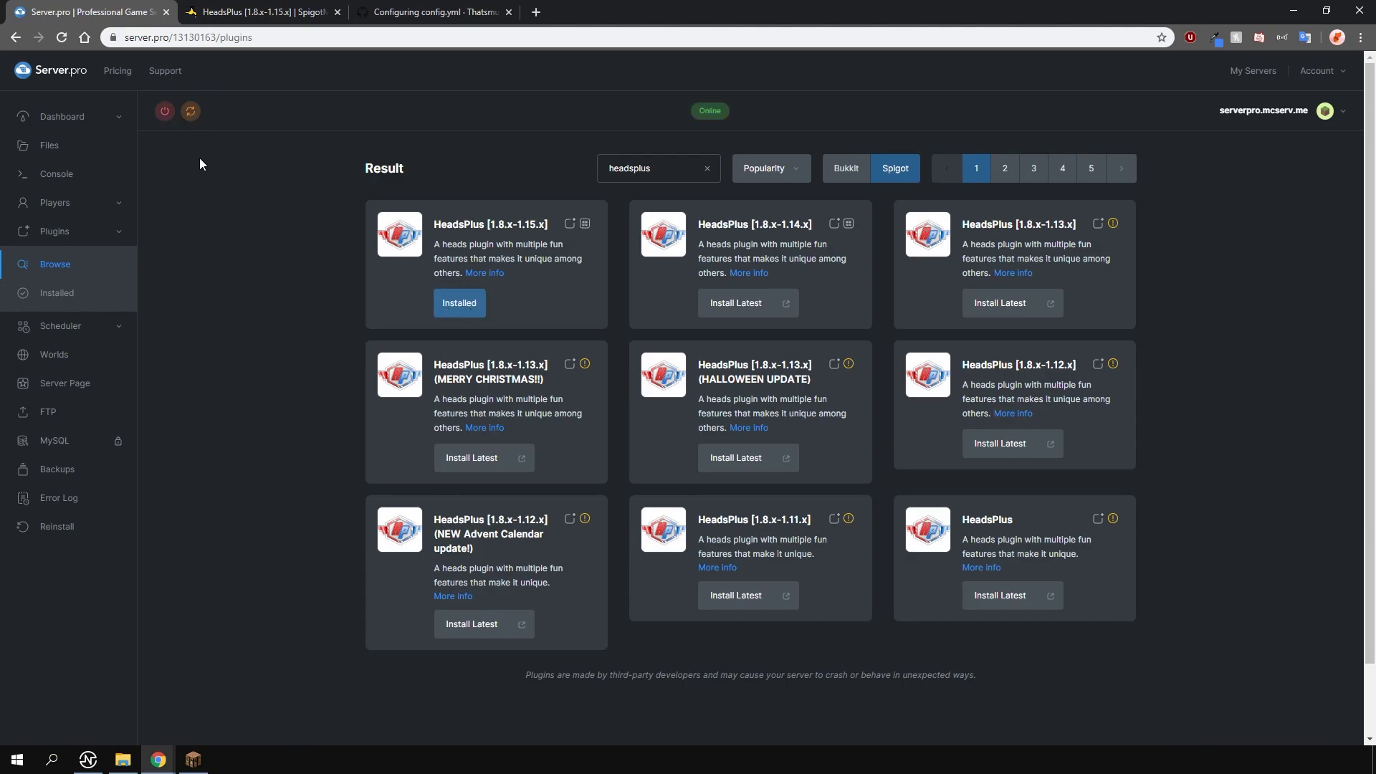
Step: View the HeadsPlus resource page on SpigotMC and return to the Server.pro panel's dashboard section
click(260, 16)
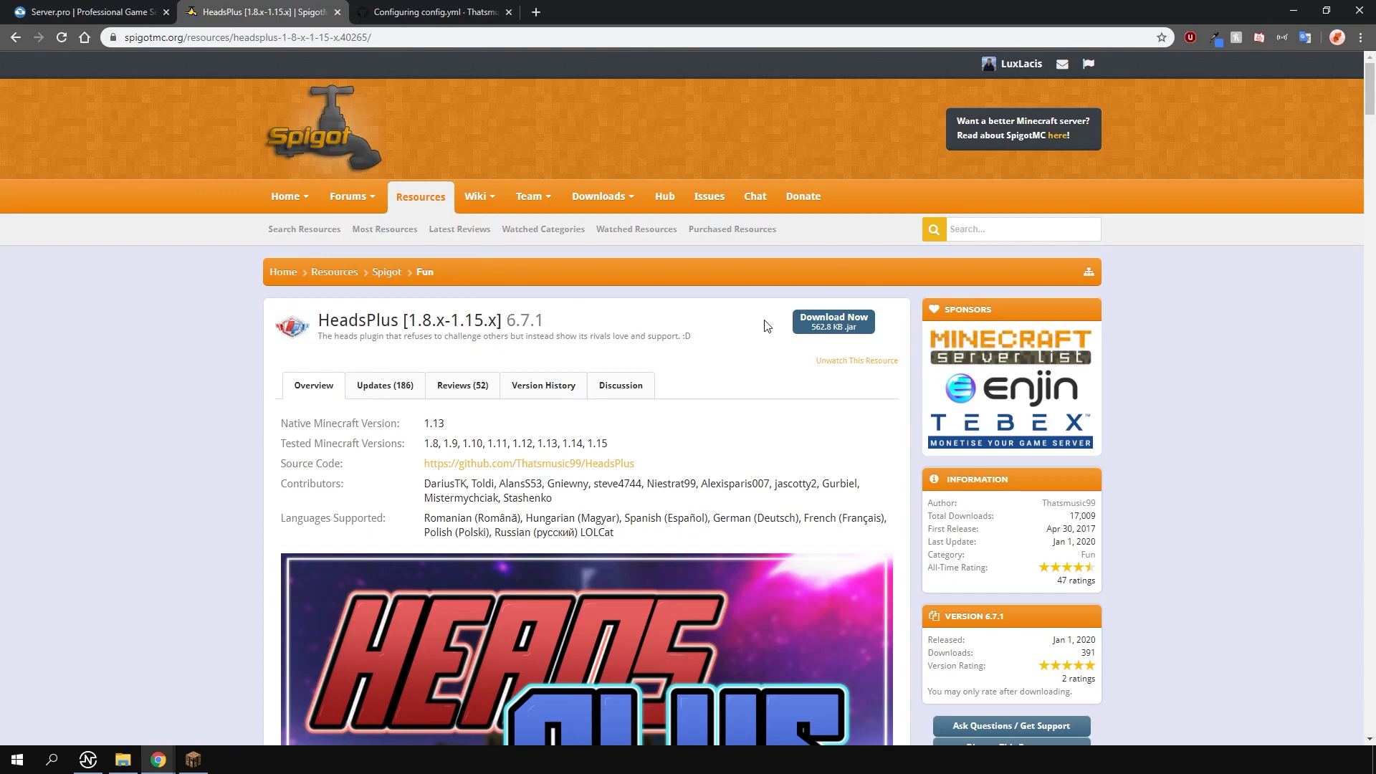
click(123, 12)
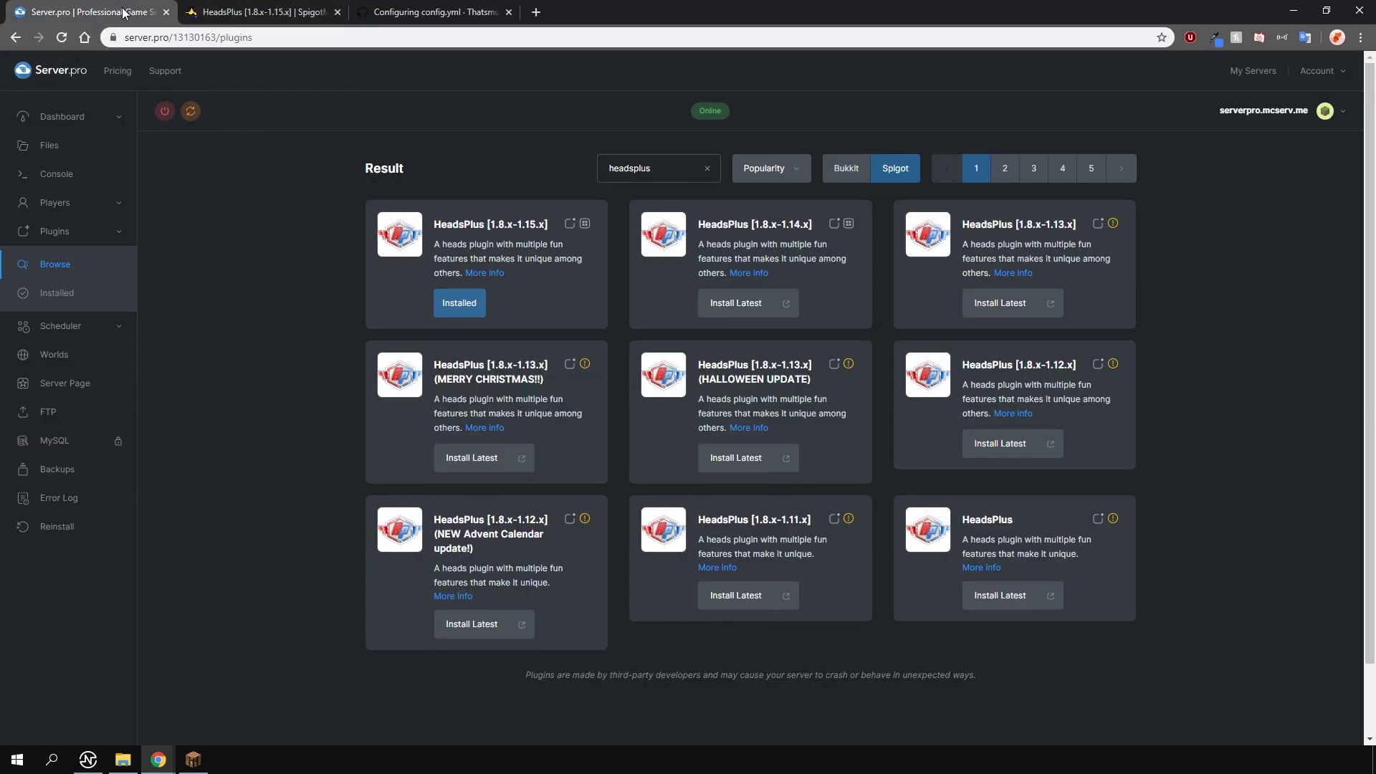
click(78, 117)
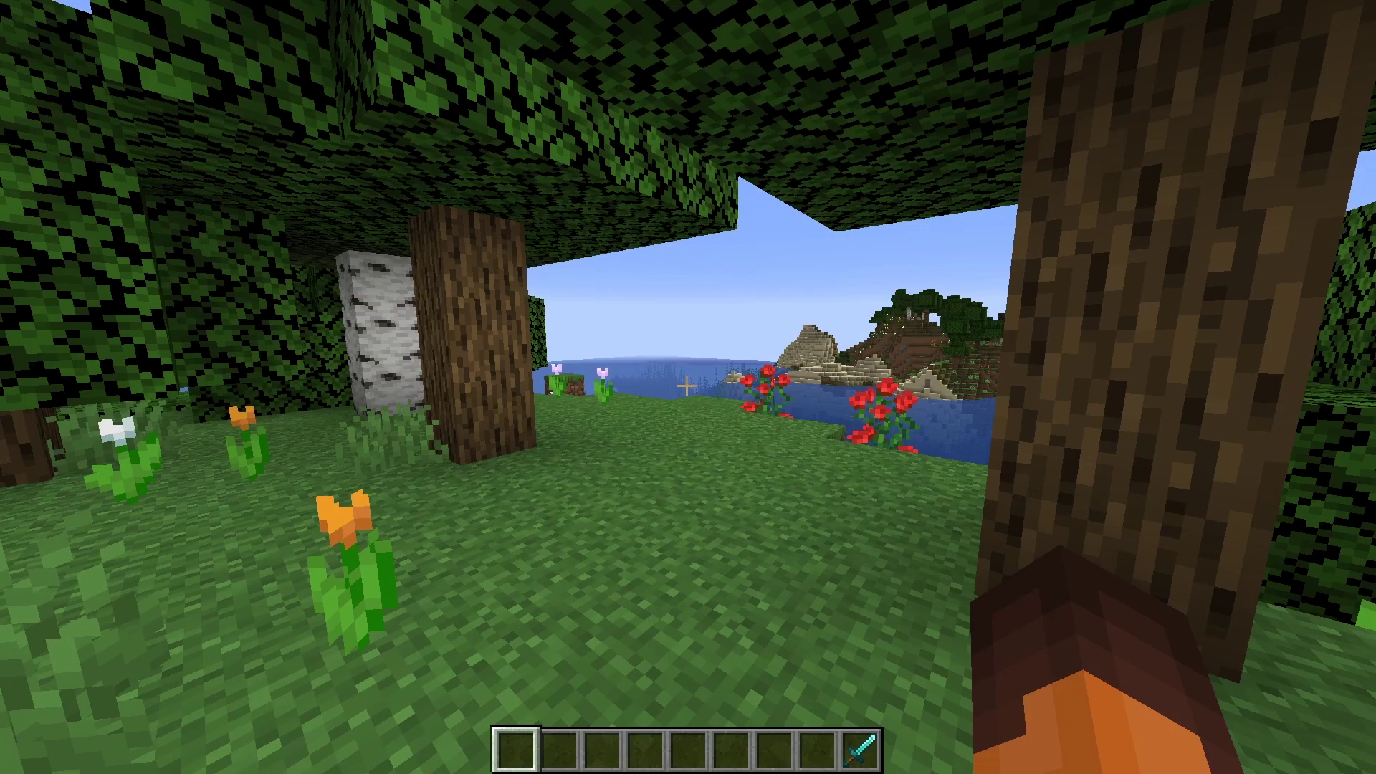
Step: Switch to Minecraft and display the HeadsPlus command list in the chat
text(t/hp he)
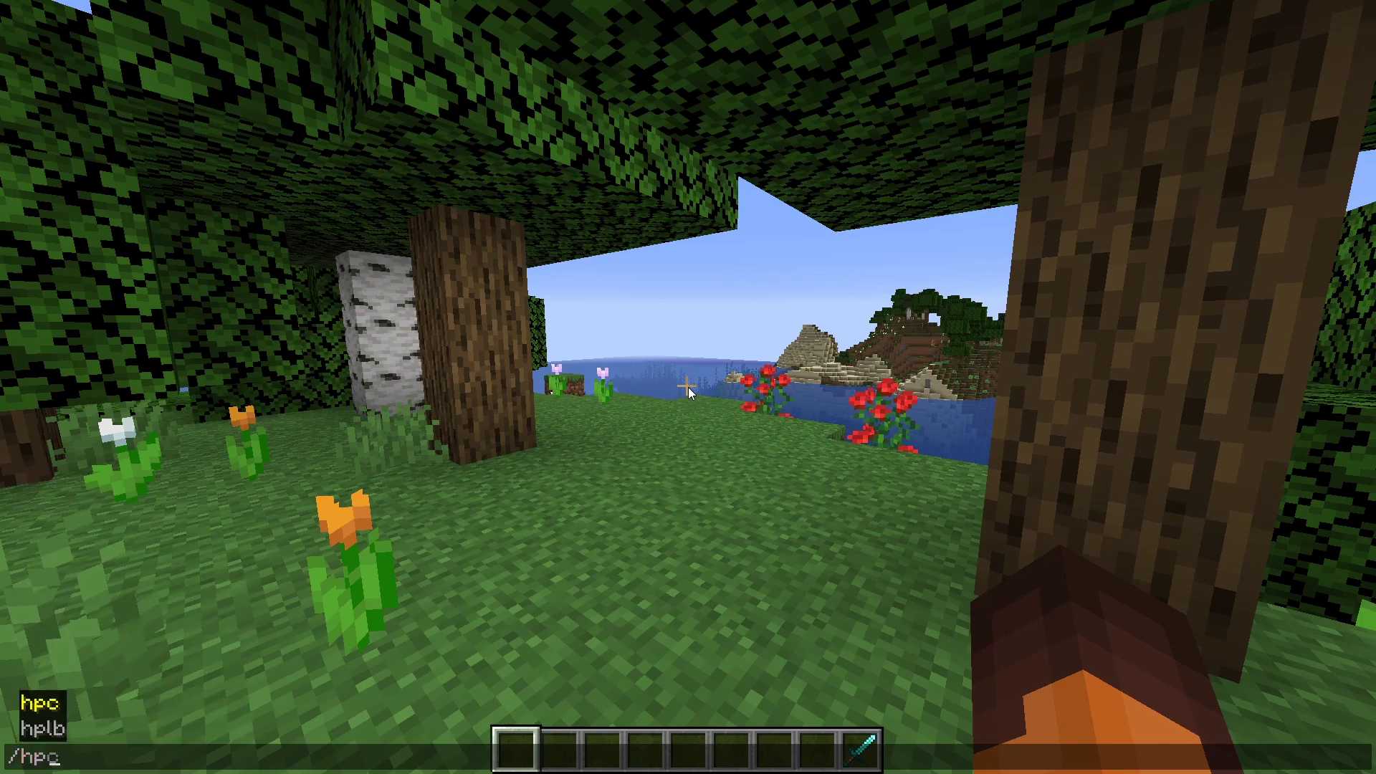
key(Escape)
key(t)
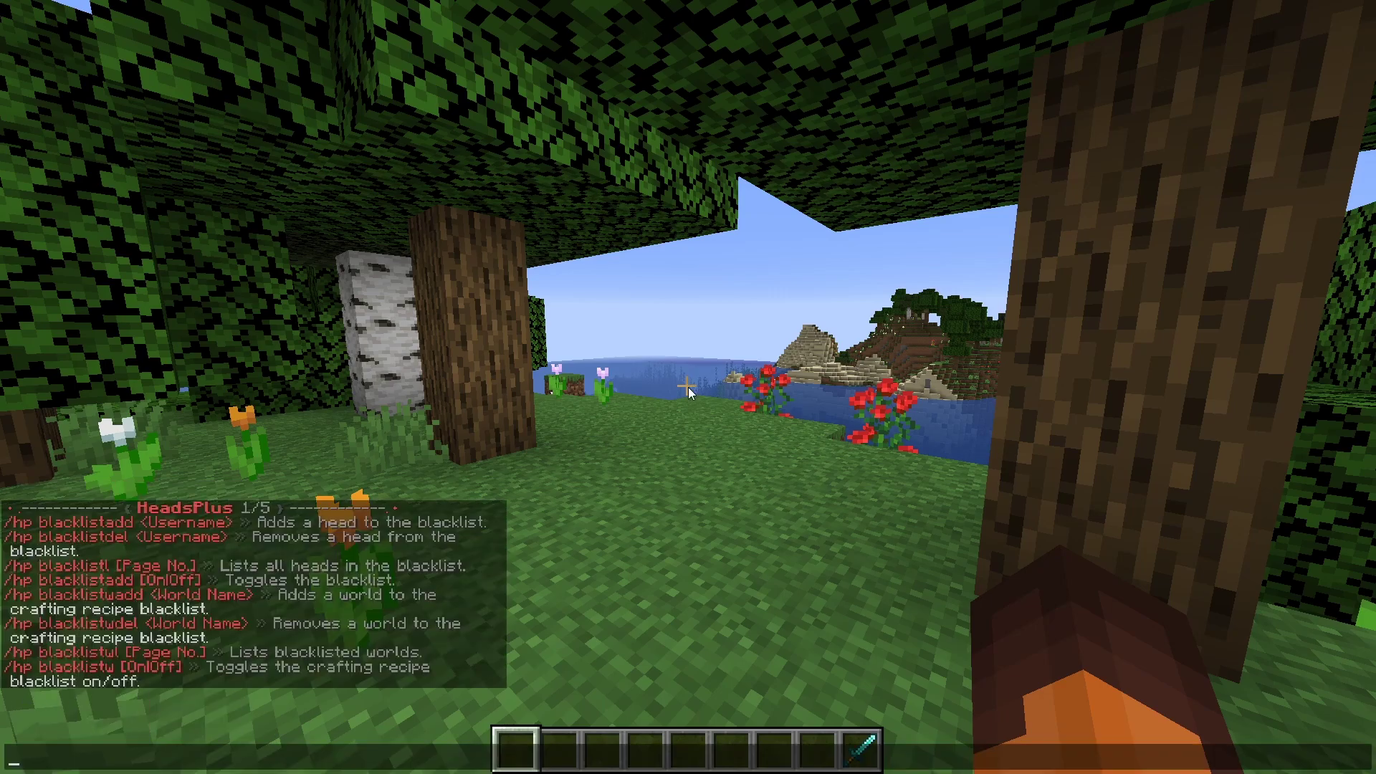
Step: Open the HeadsPlus head selector by chat command and take the Fox head from page 2 of the animal heads
text(/headsplus)
key(Return)
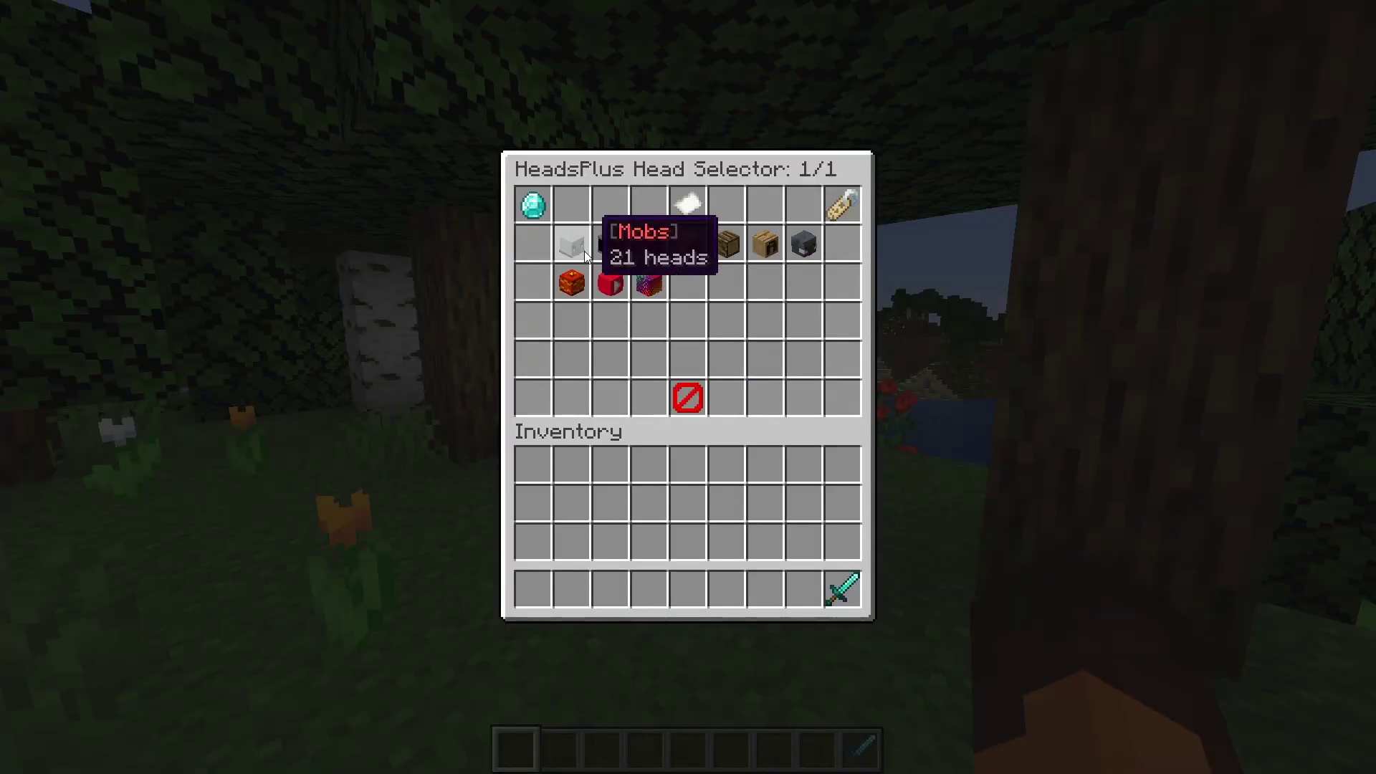
click(803, 243)
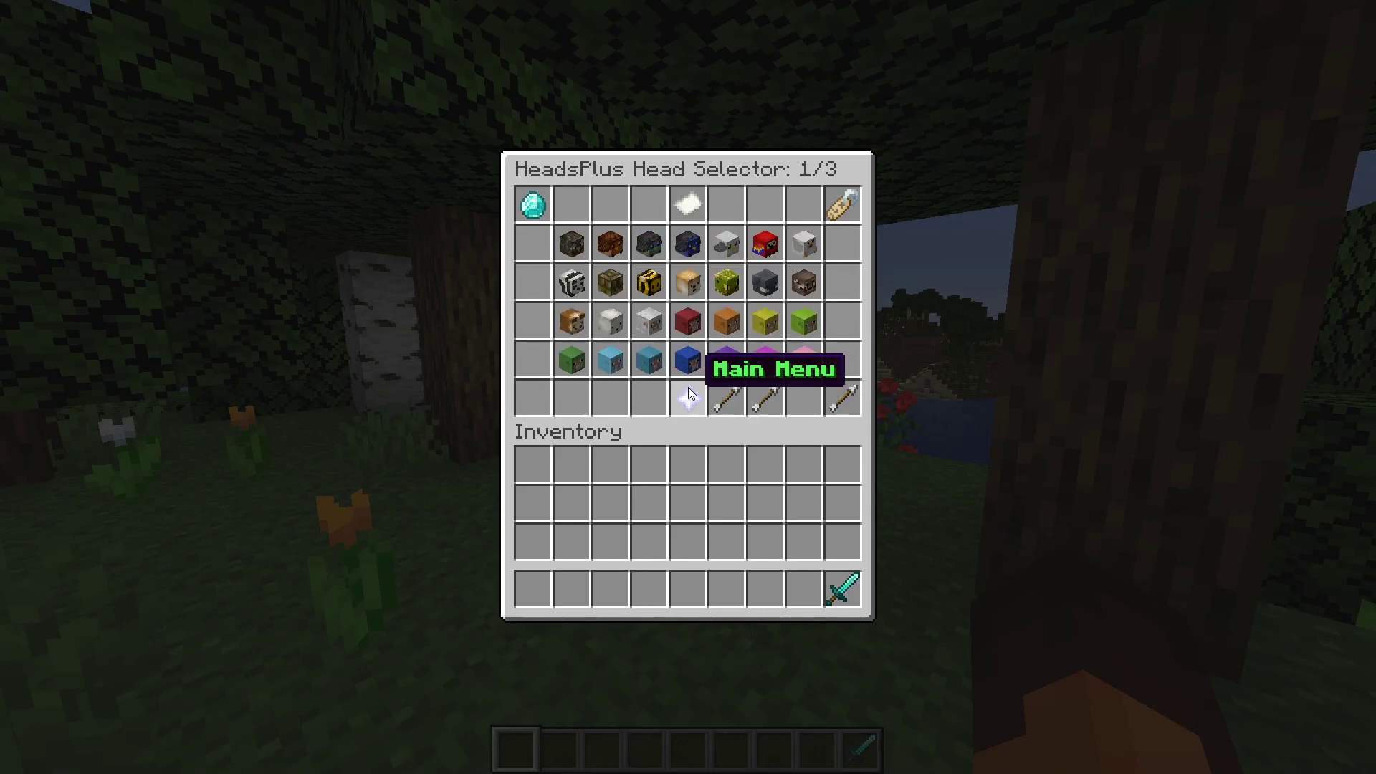
click(729, 404)
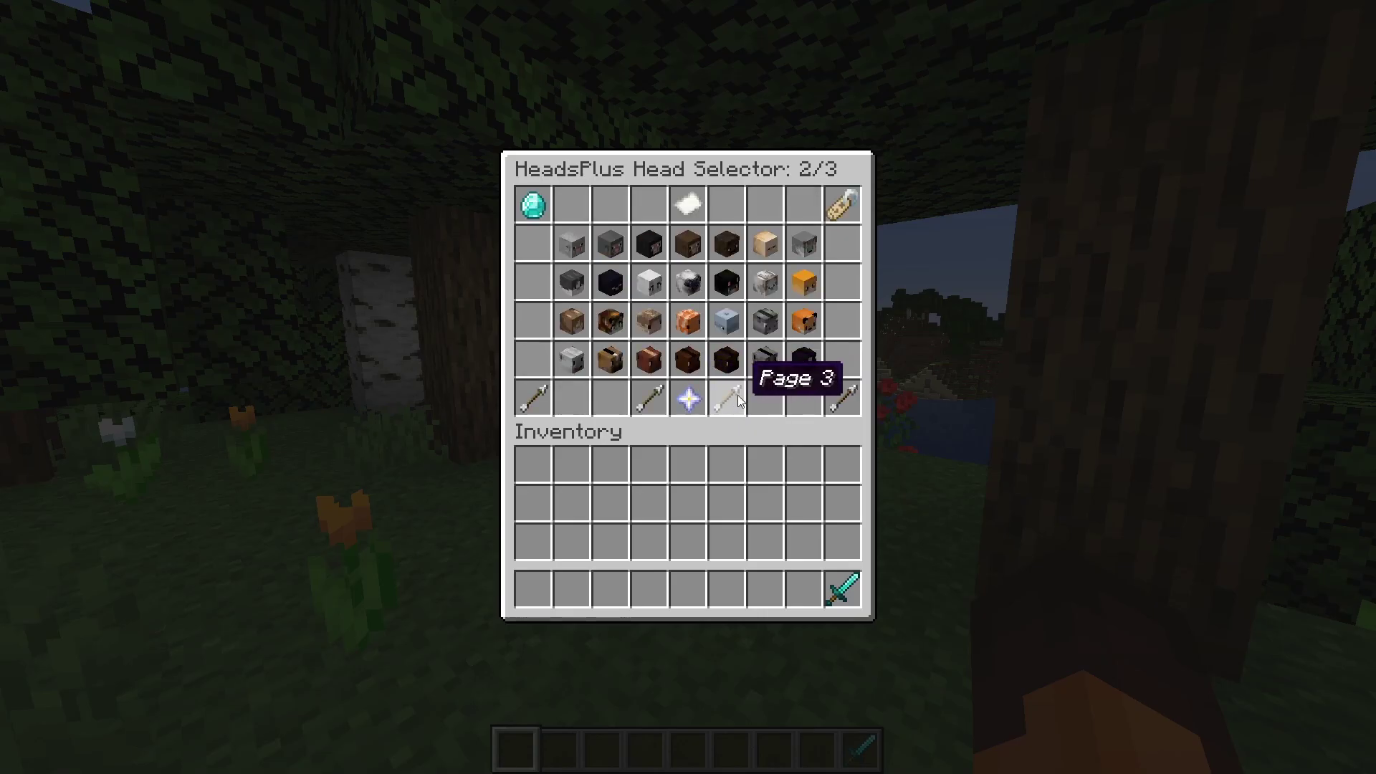
click(805, 324)
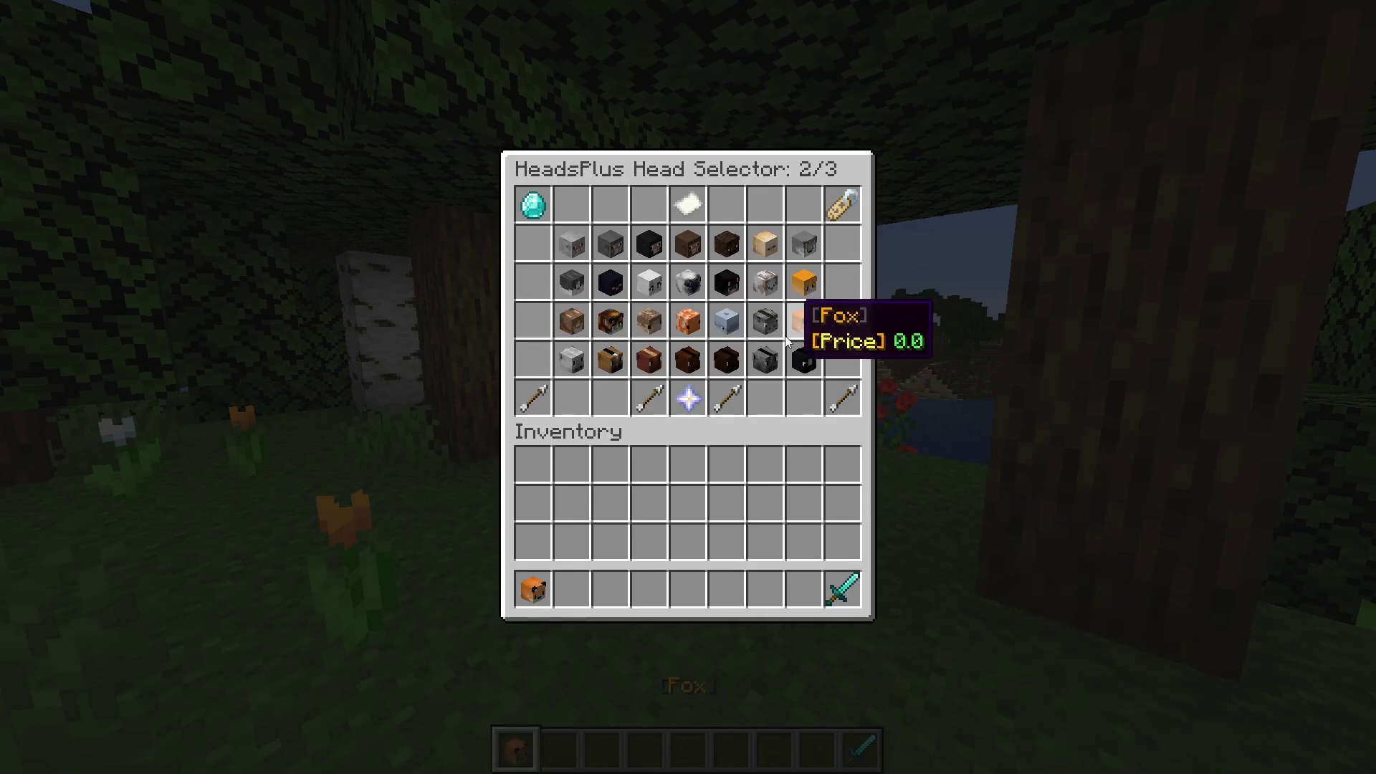
Step: Take the Mojang head from the logo heads category and close the head selector
click(686, 394)
click(614, 281)
click(572, 244)
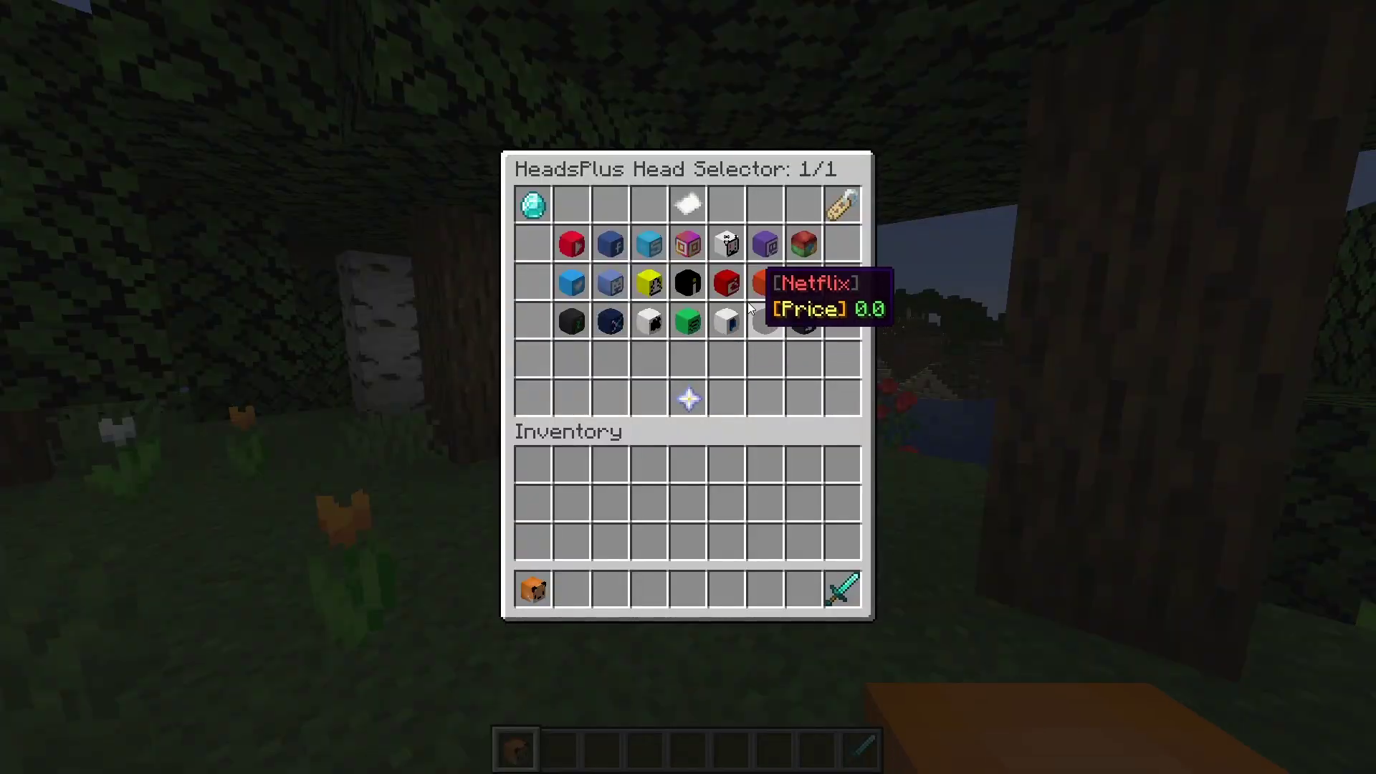
click(688, 397)
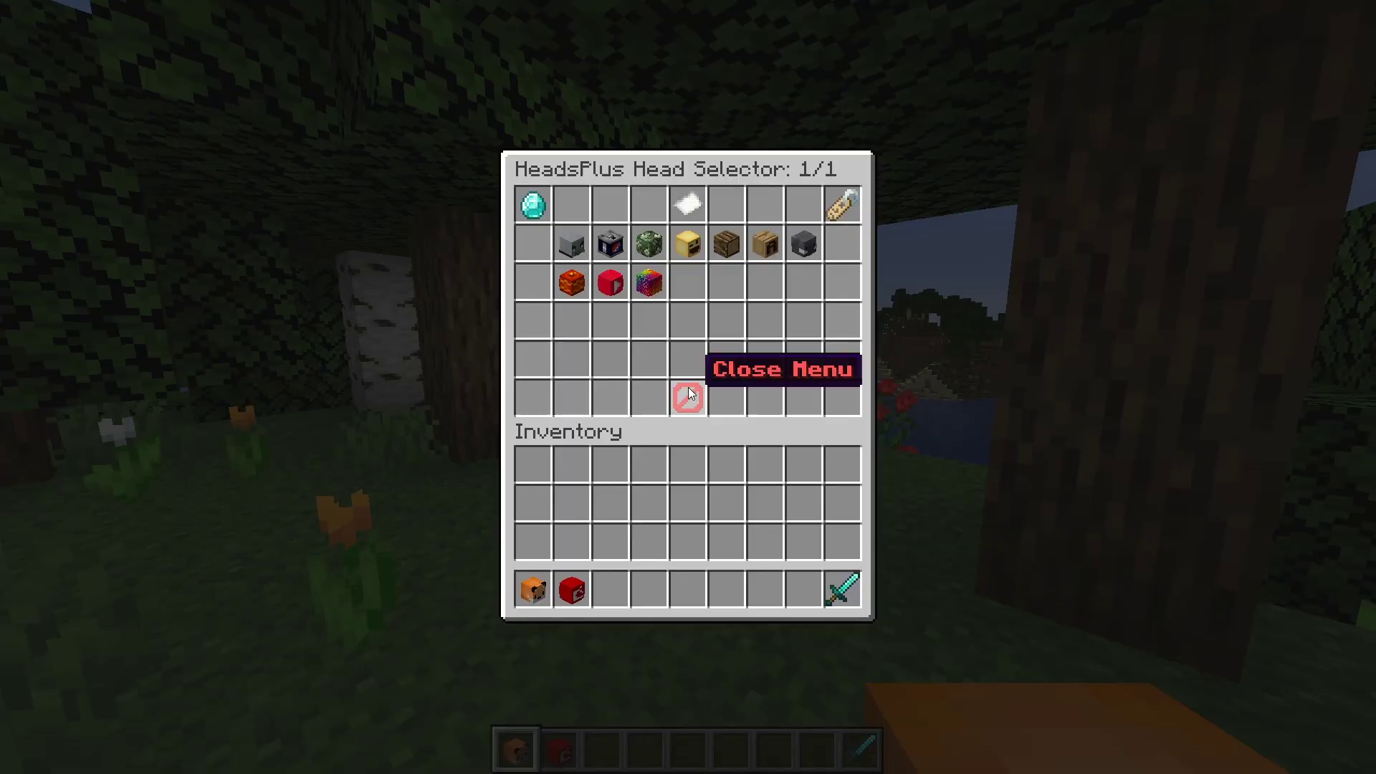
click(688, 397)
Step: Place the Mojang head and the Fox head on the grass and switch to an empty hotbar slot
key(2)
right_click(687, 387)
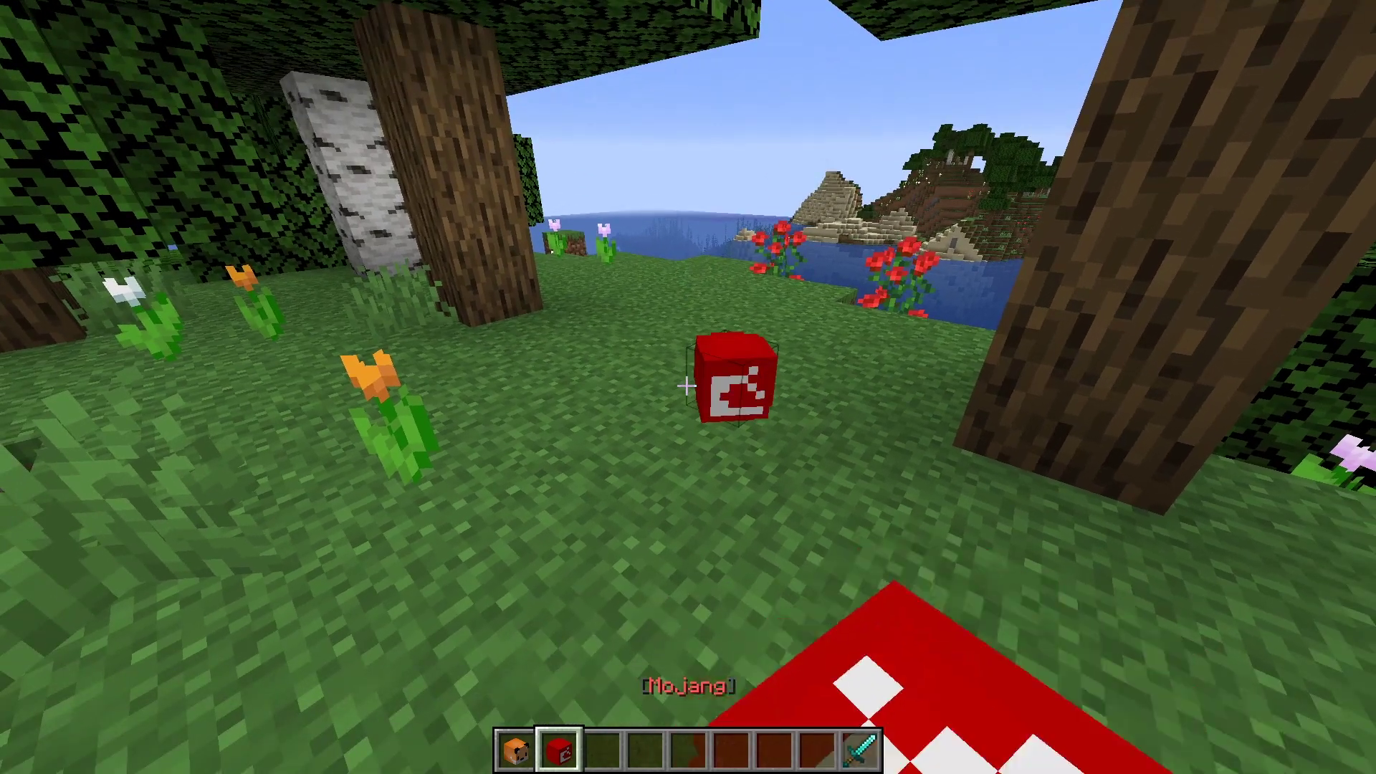
key(1)
right_click(687, 387)
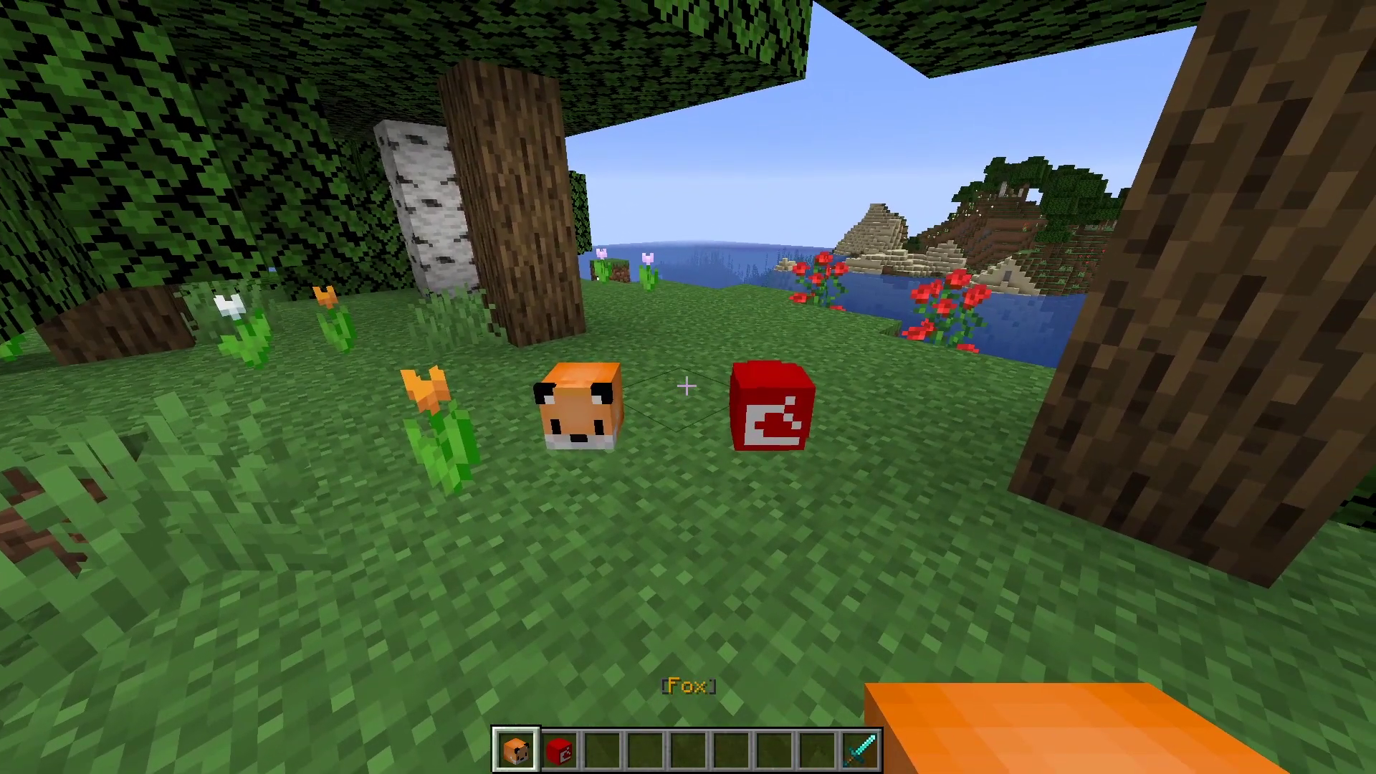
key(4)
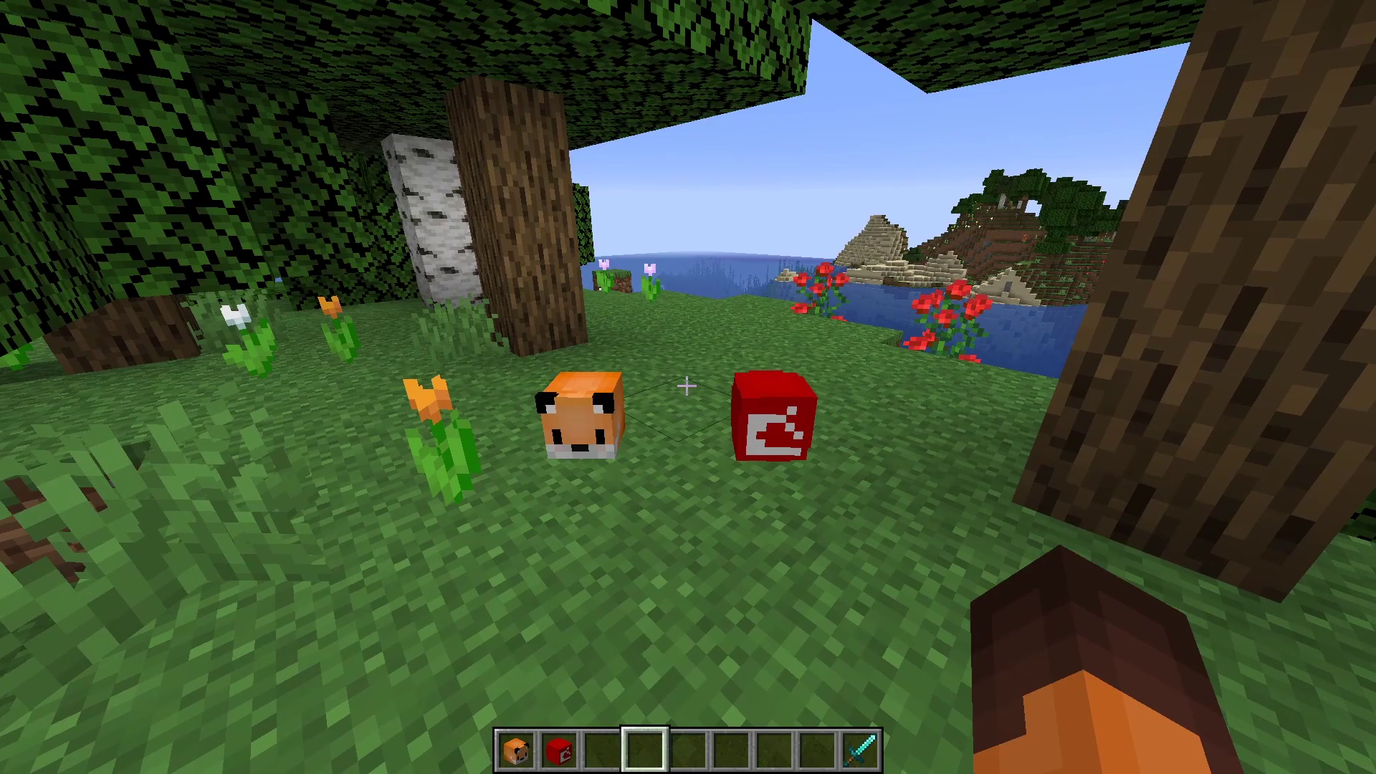
Step: Preview the Whitelist and Blacklist subcommand suggestions for /hp in the chat without running any of them
text(/hp whi)
key(Tab)
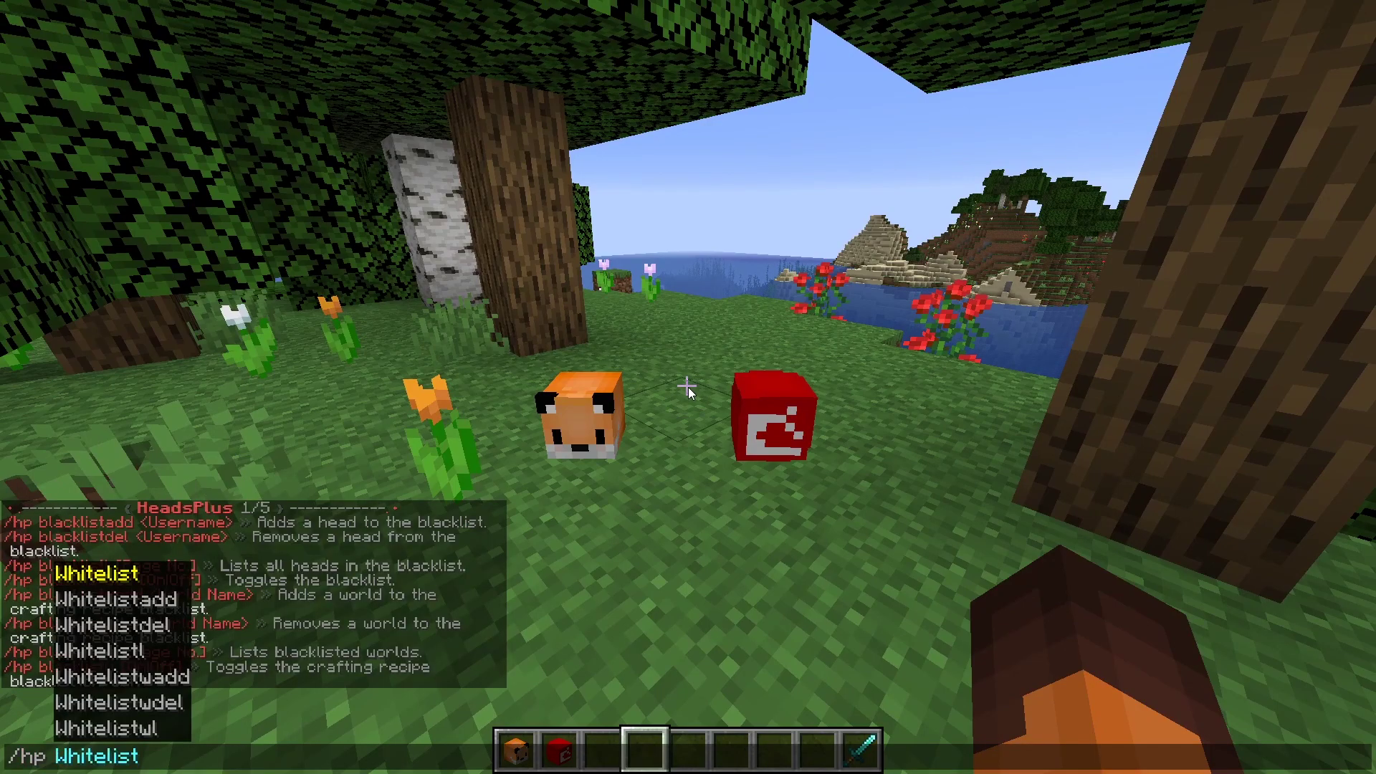
key(BackSpace)
key(BackSpace)
key(BackSpace)
key(BackSpace)
key(BackSpace)
key(BackSpace)
key(BackSpace)
key(BackSpace)
key(BackSpace)
text(b)
key(Tab)
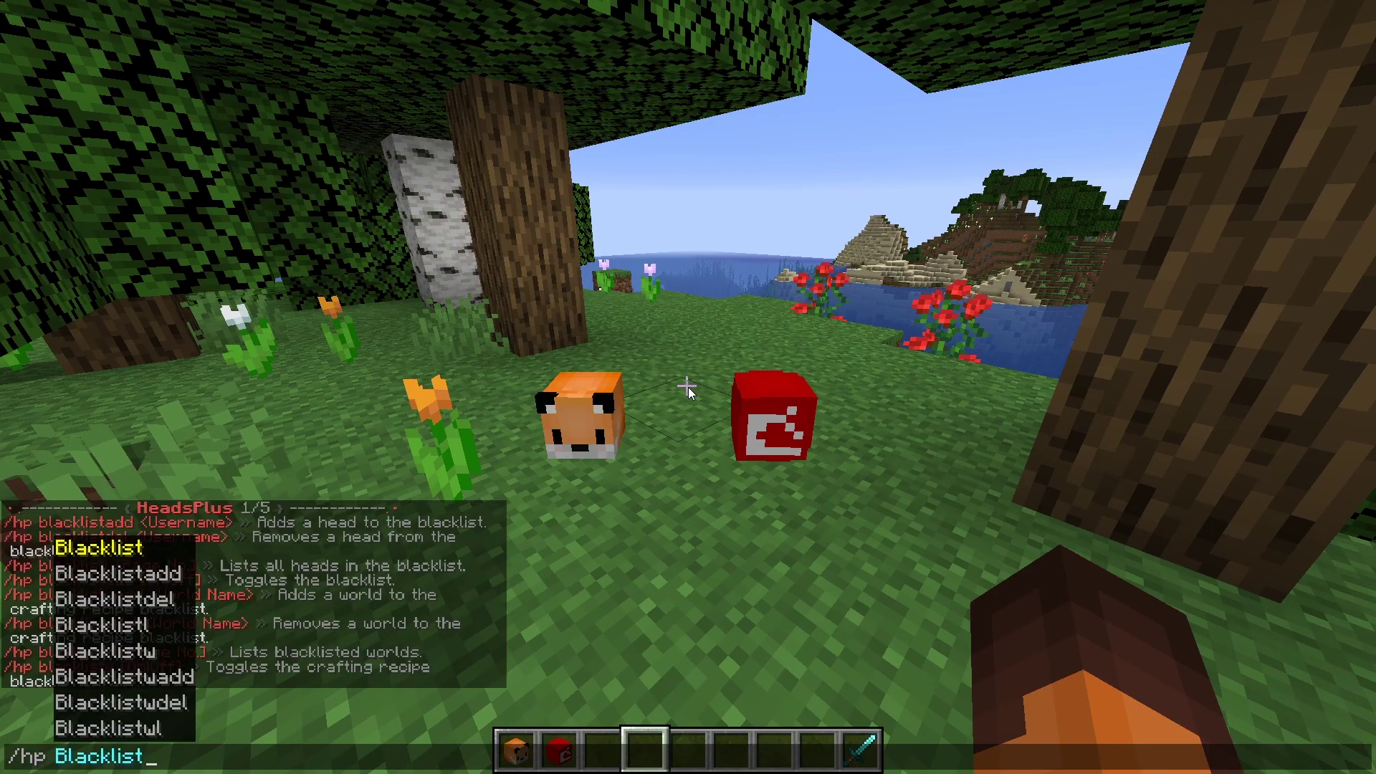
key(Left)
key(Left)
key(Left)
key(Left)
key(Left)
key(Left)
key(Left)
key(Left)
key(Left)
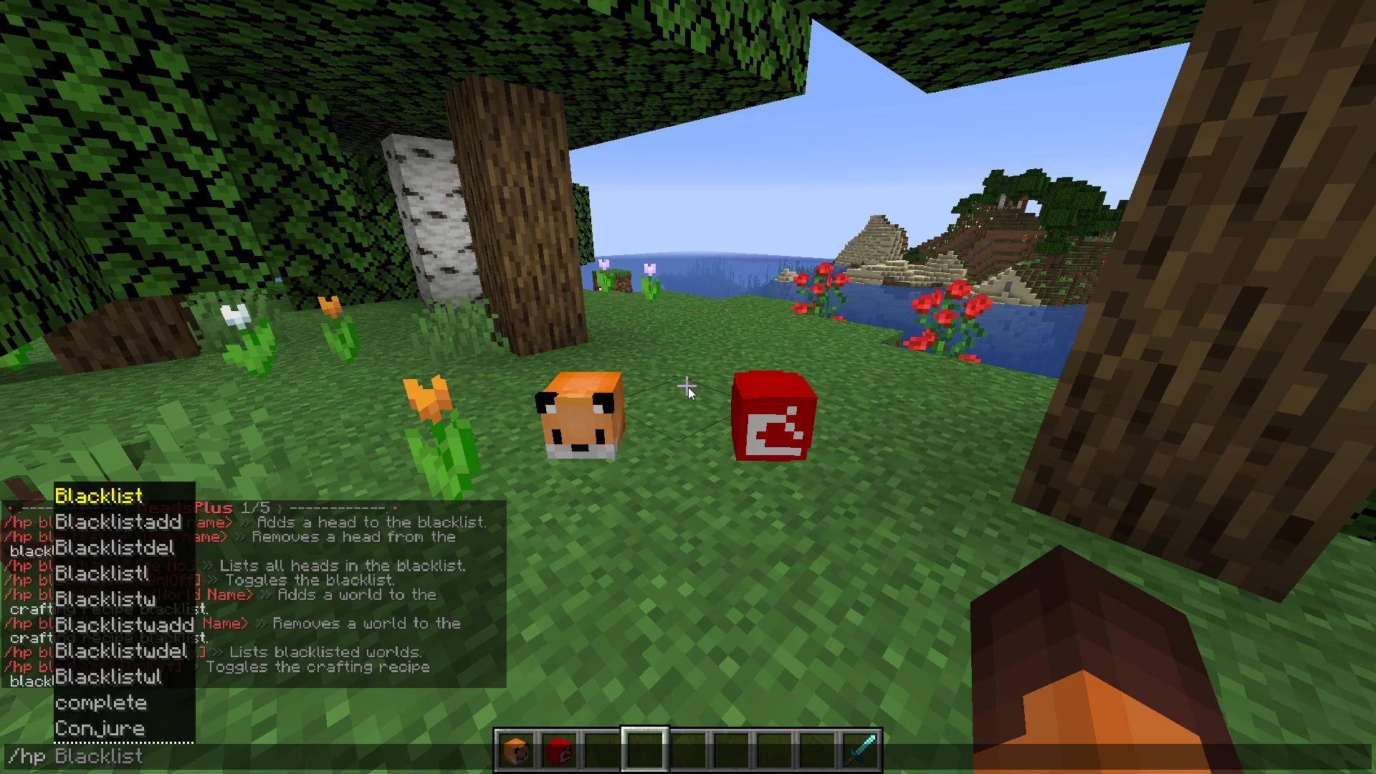
key(BackSpace)
key(BackSpace)
key(Escape)
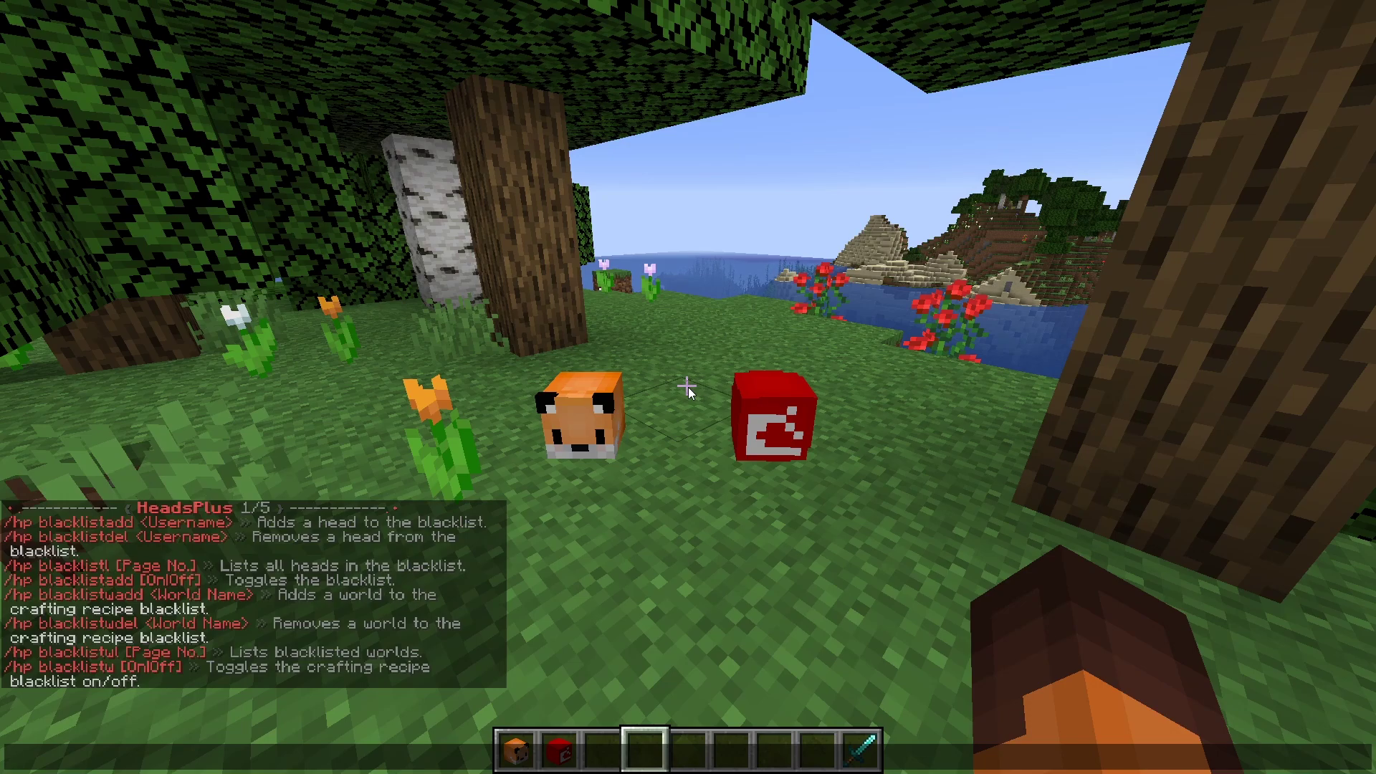
Step: Add the heads of the player schlomp and of the own player to HeadsPlus with /addhead
text(ad)
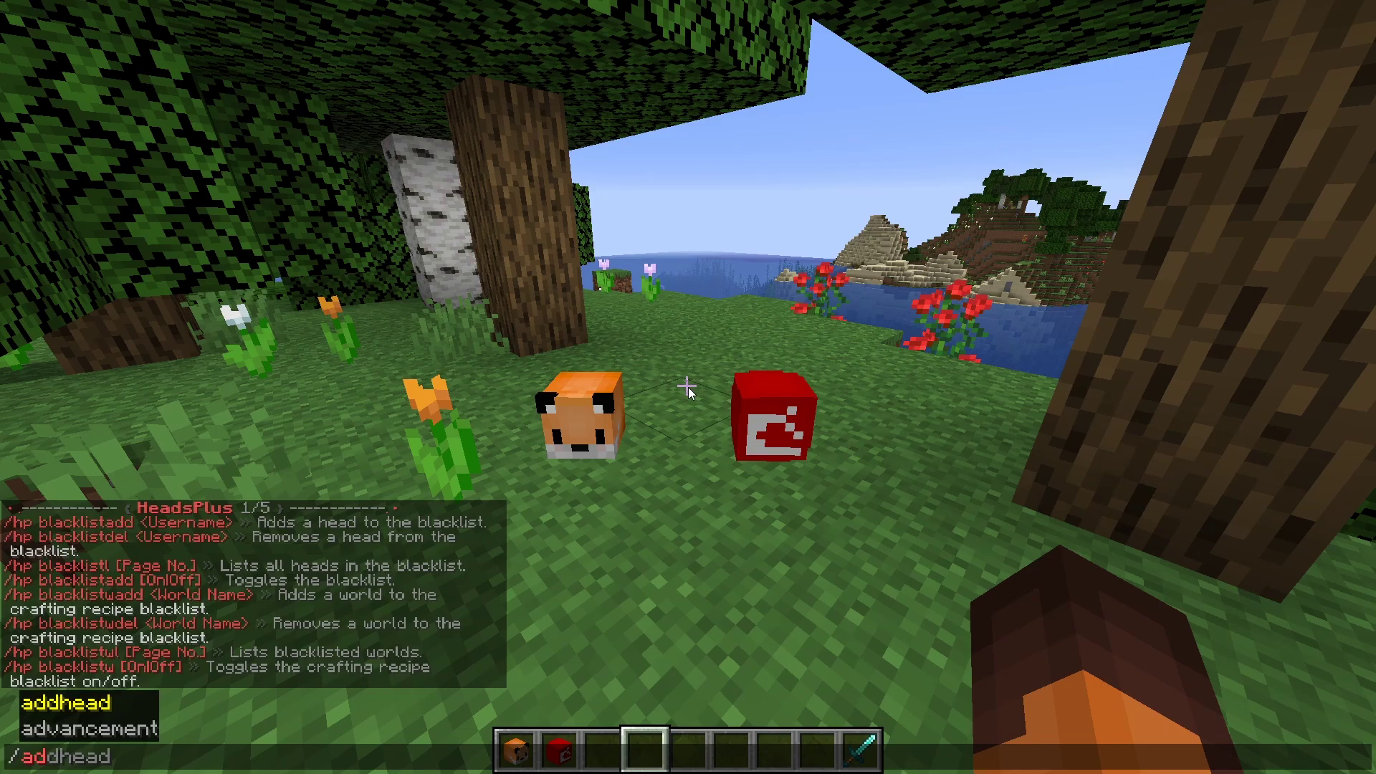
key(Tab)
text(schlomp)
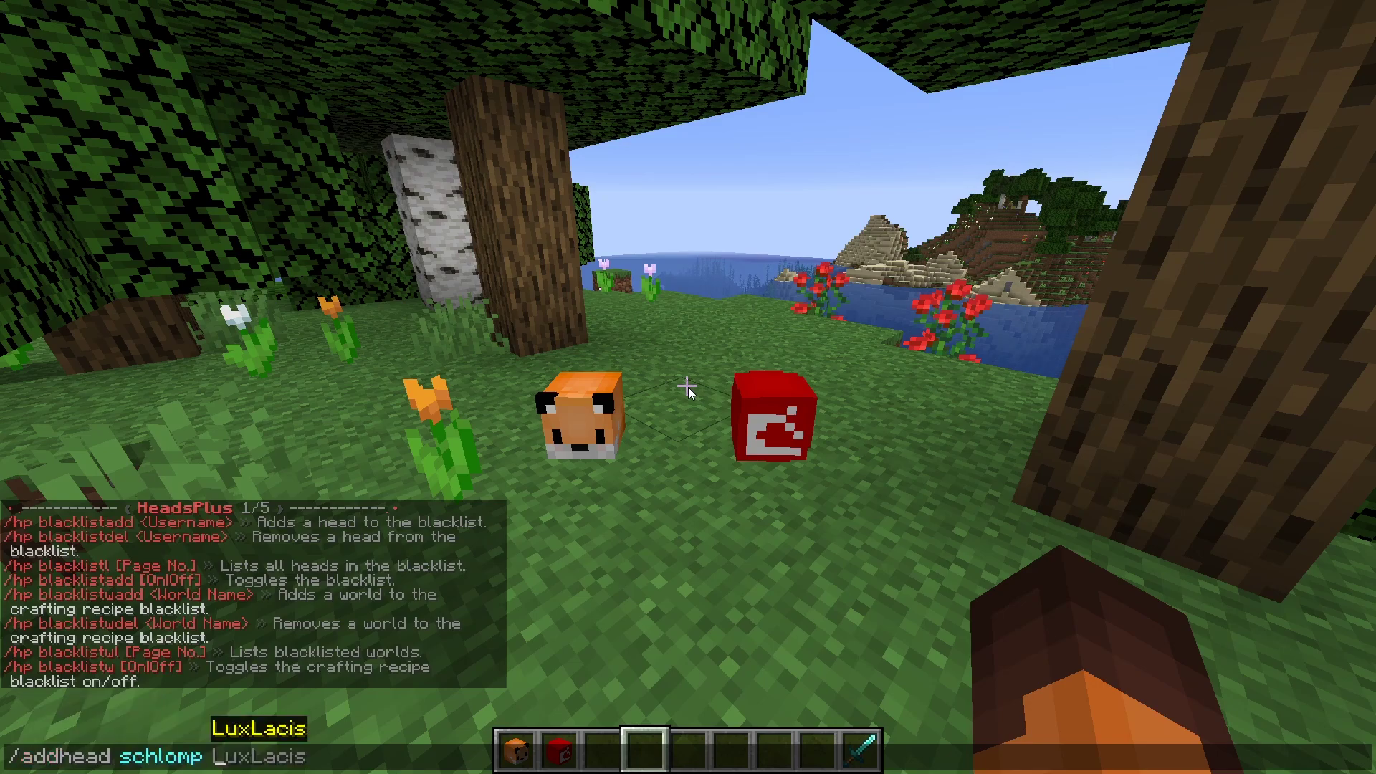
key(Return)
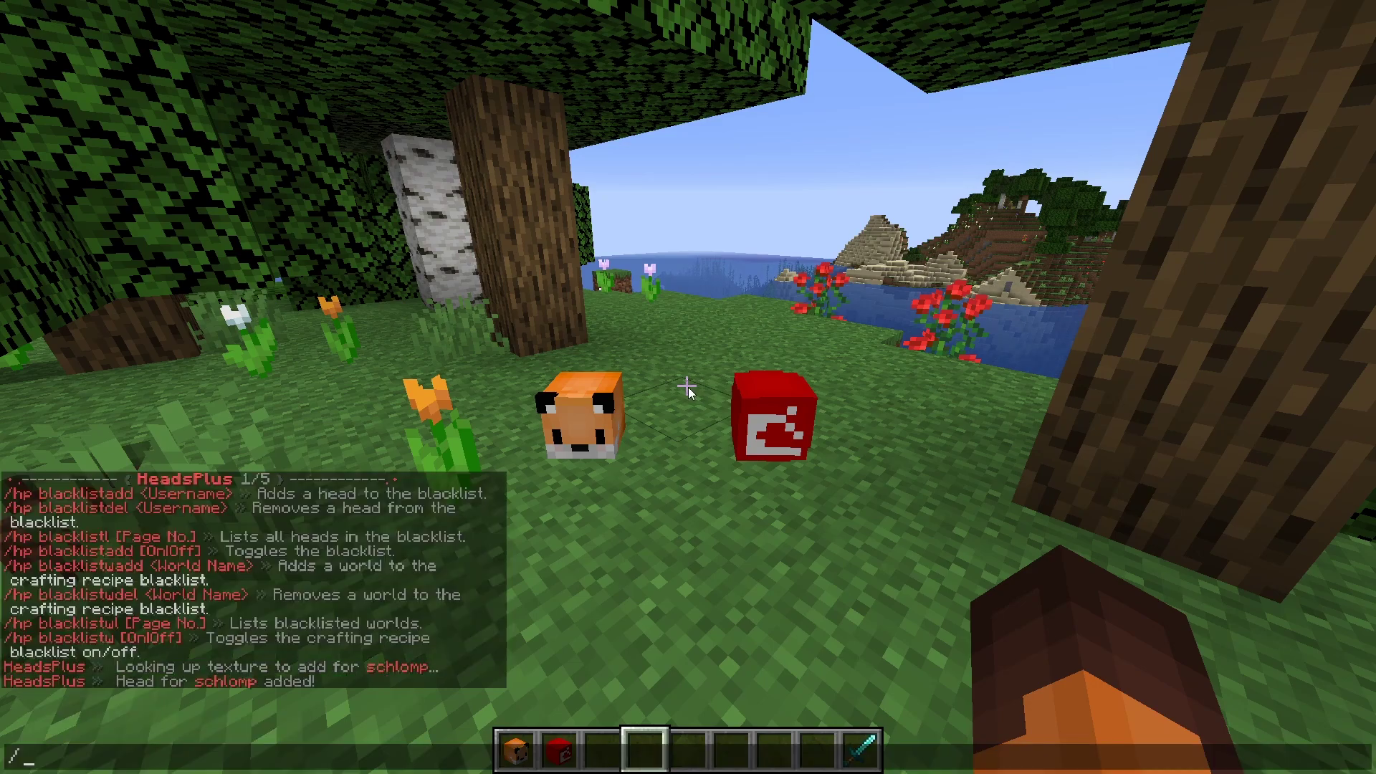
text(/addhead LuxLacis)
key(Tab)
key(Return)
Step: Open the head selector with /heads and take the schlomp head from the newly added category
text(/heads)
key(Return)
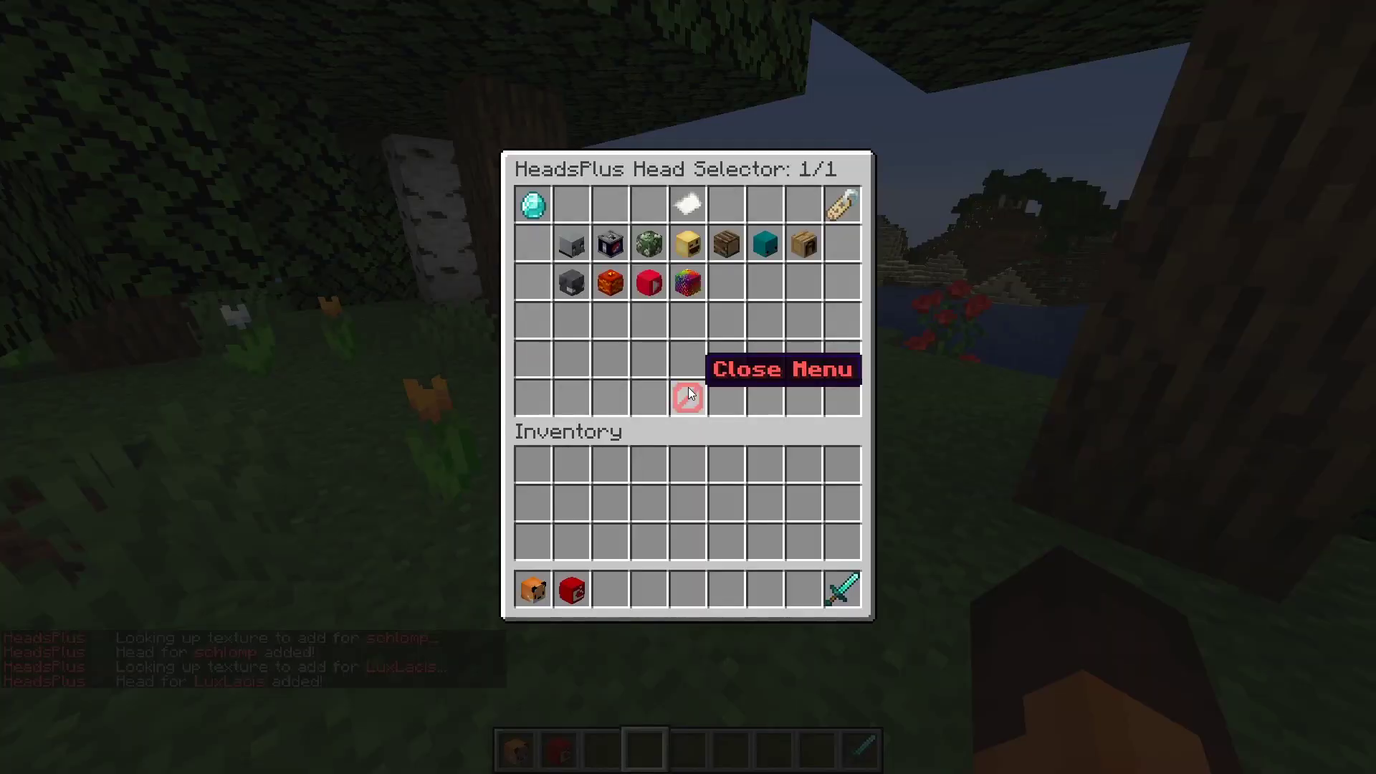
click(768, 253)
click(578, 249)
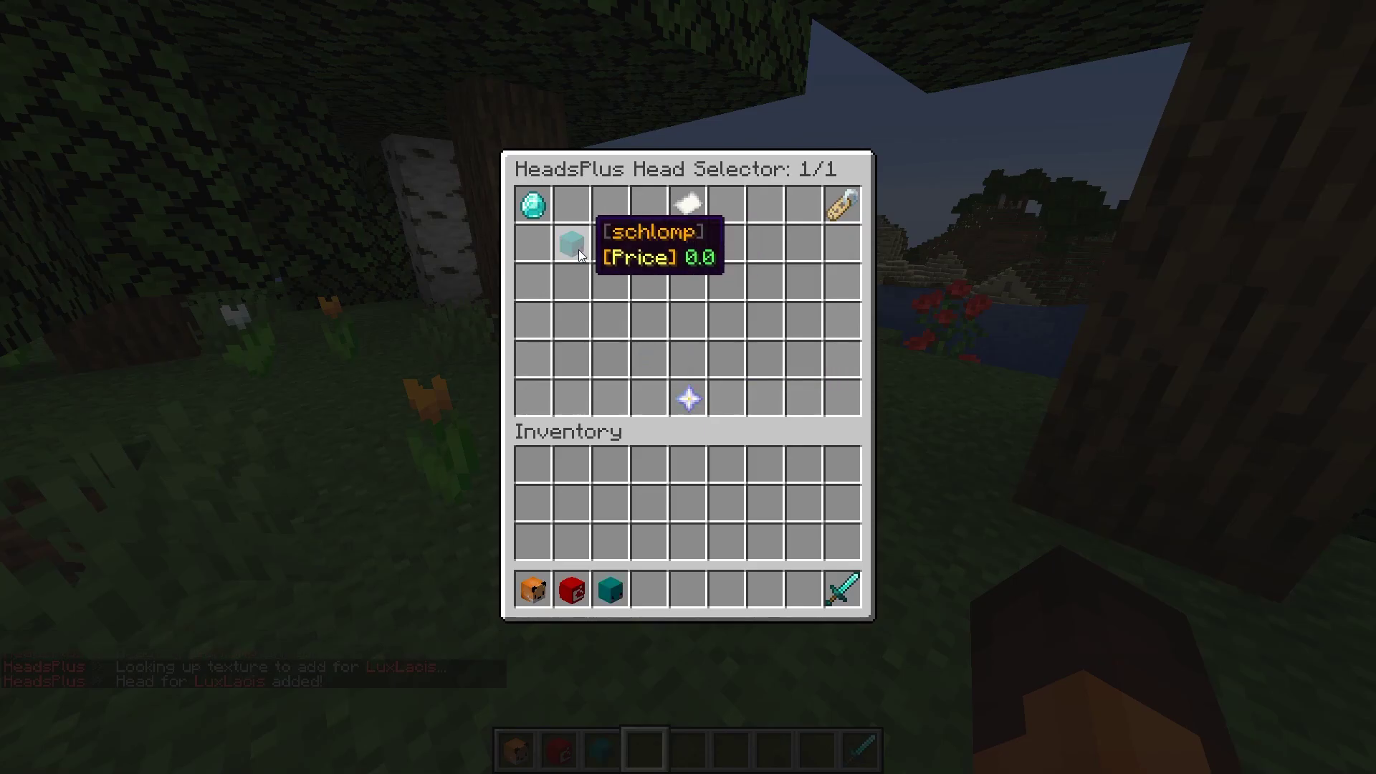
key(Escape)
Step: Place the schlomp head on the grass in front of the Fox and Mojang heads
key(3)
right_click(687, 387)
key(5)
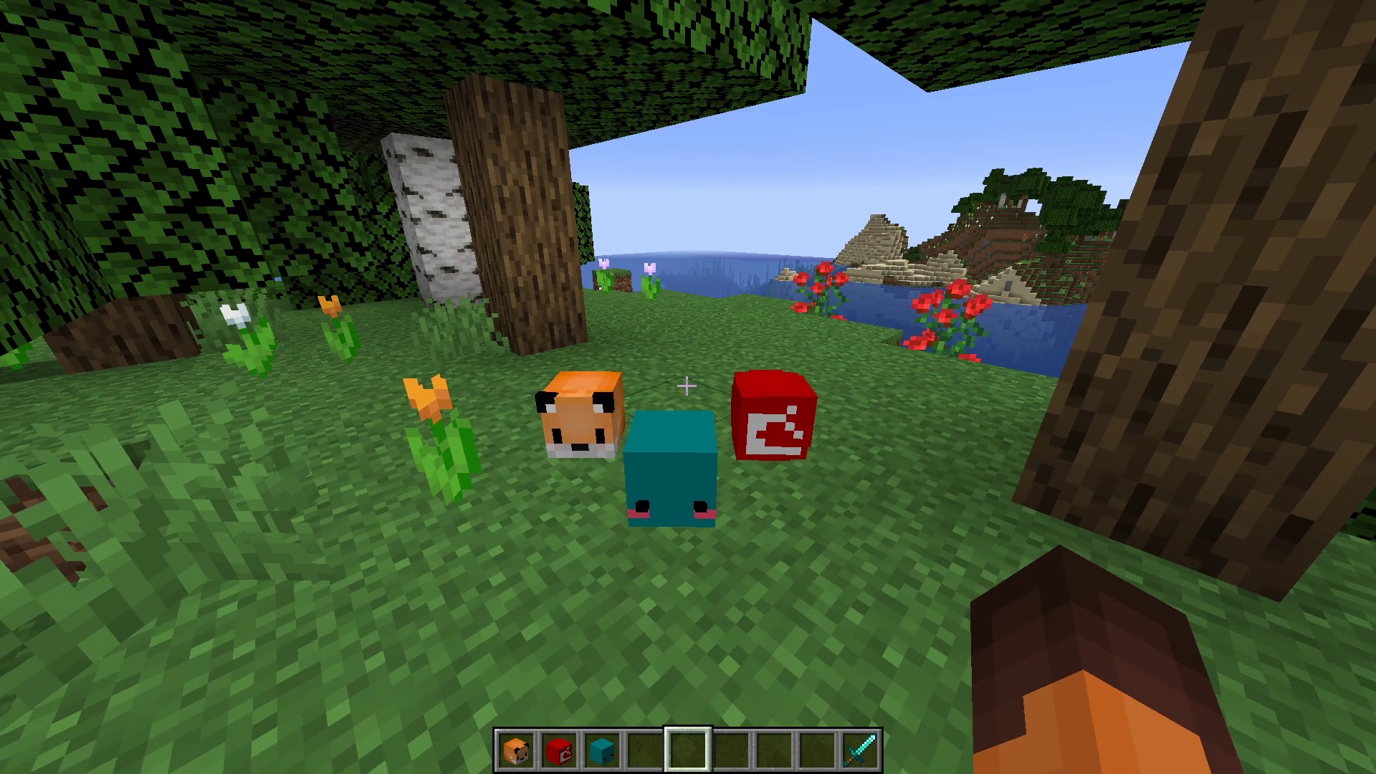
Step: Obtain Notch's player head by running /head Notch without a recipient name
key(slash)
text(head)
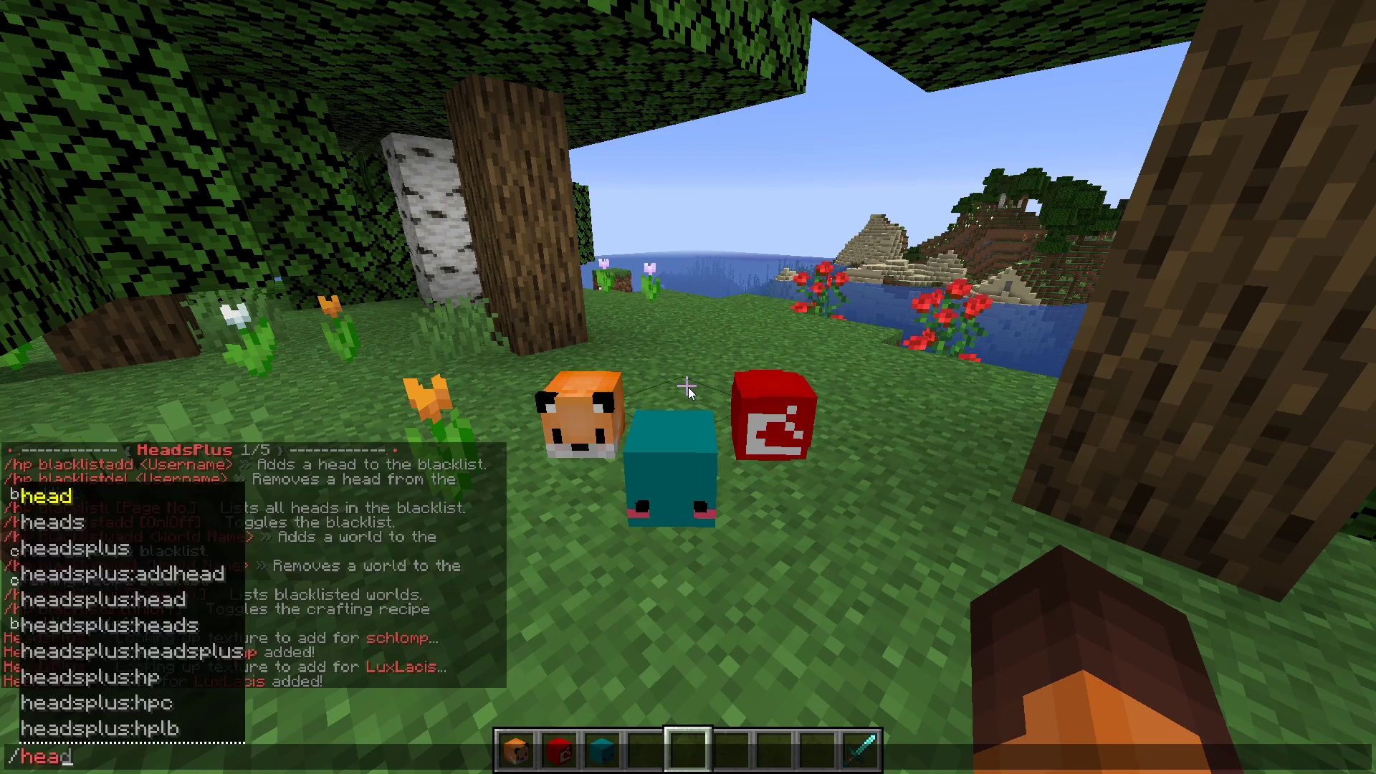
key(Tab)
text(Noth)
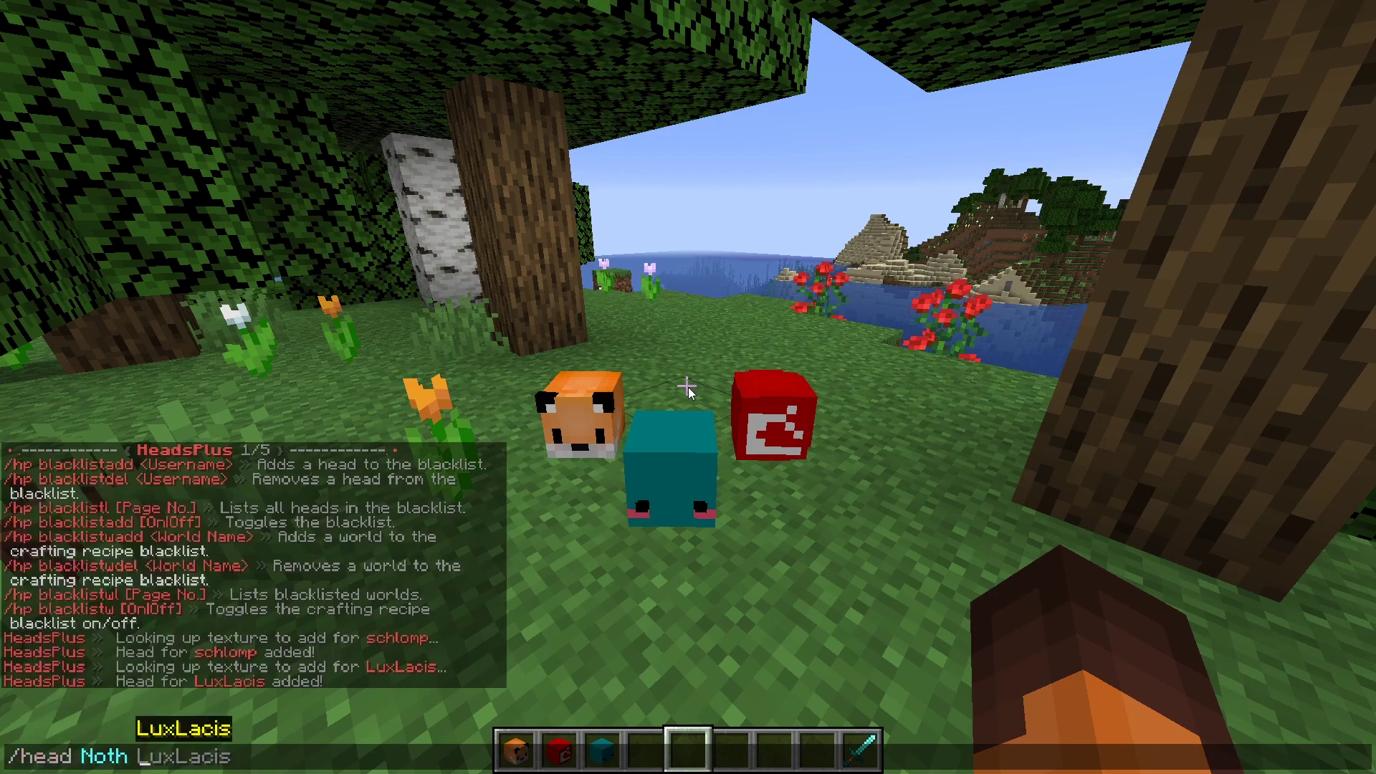
key(Left)
text(c)
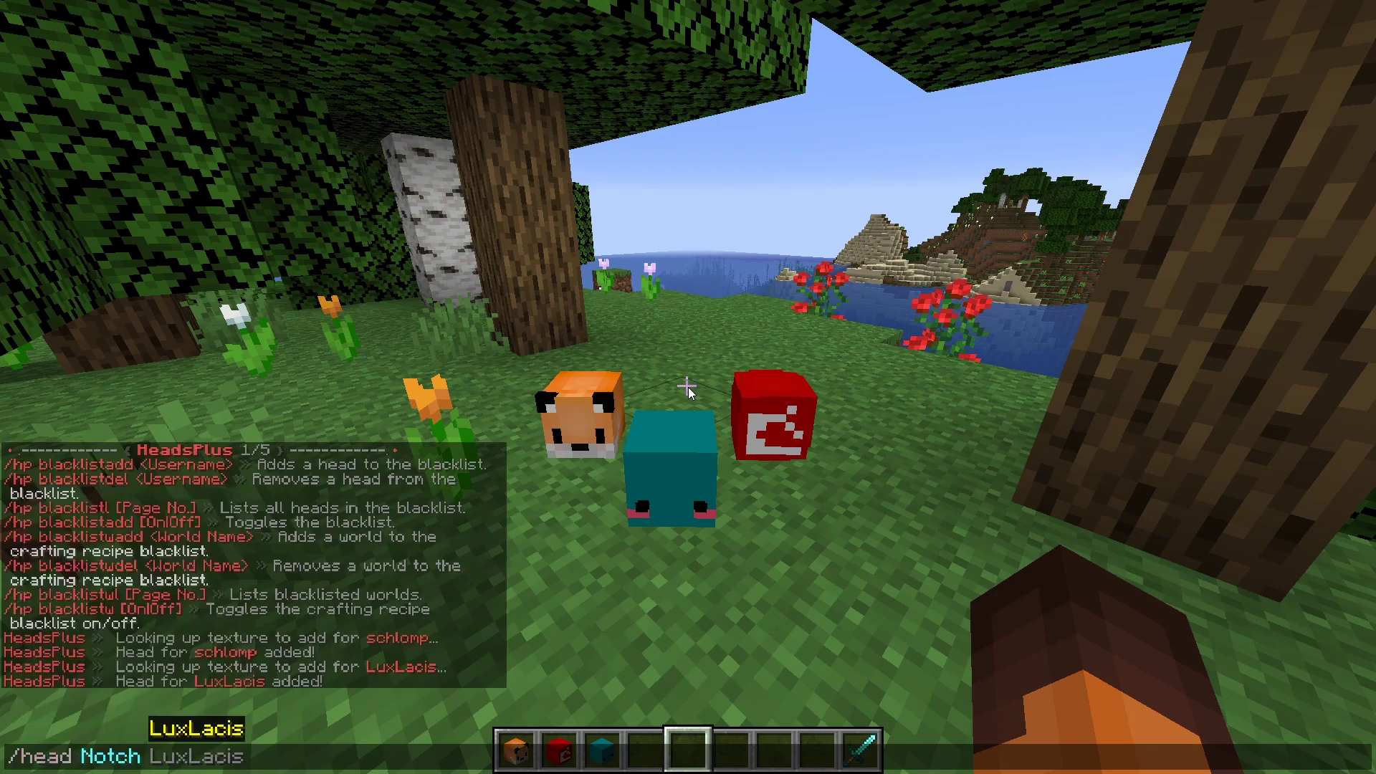
key(End)
key(Tab)
key(BackSpace)
key(BackSpace)
key(BackSpace)
key(BackSpace)
key(BackSpace)
key(BackSpace)
key(BackSpace)
key(BackSpace)
key(BackSpace)
key(Return)
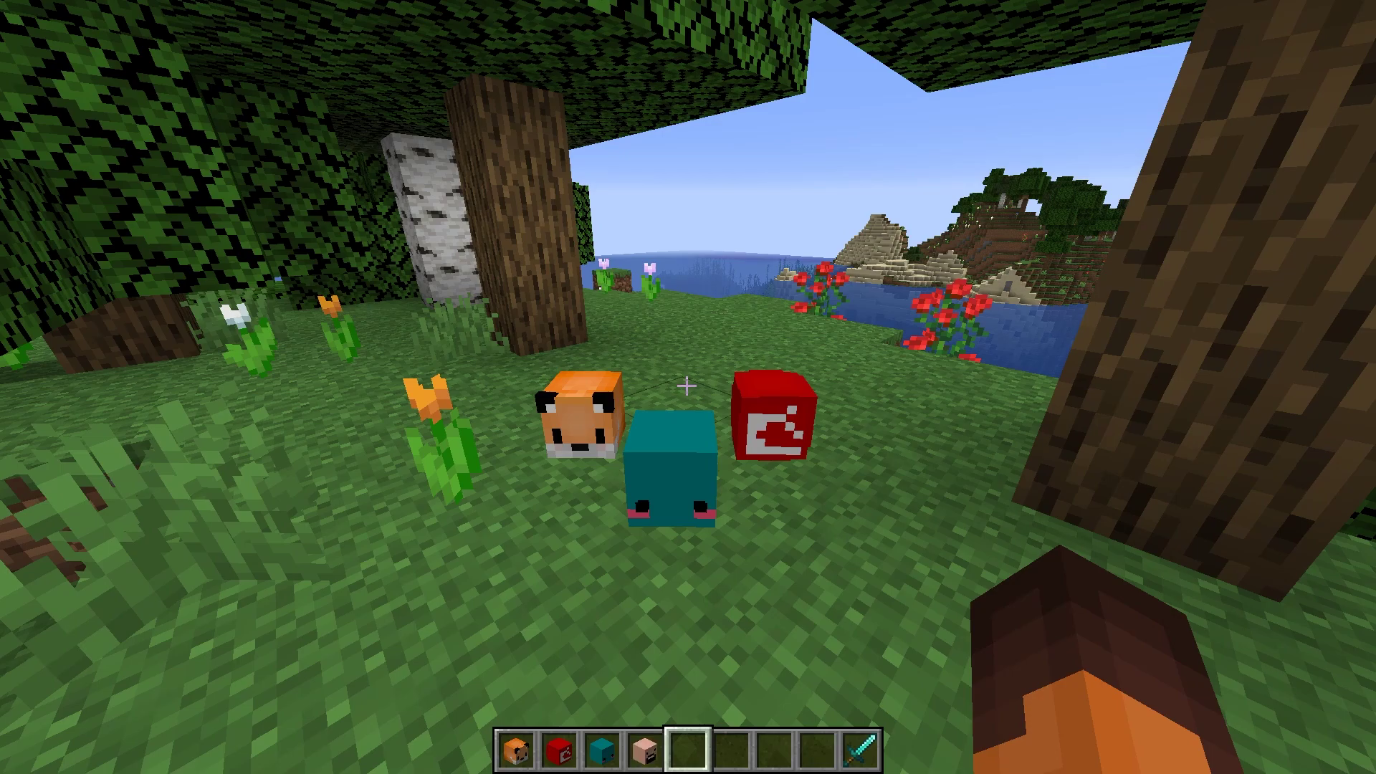
Step: Place the Notch head on the grass beside the Mojang head and switch to an empty hotbar slot
key(4)
right_click(687, 387)
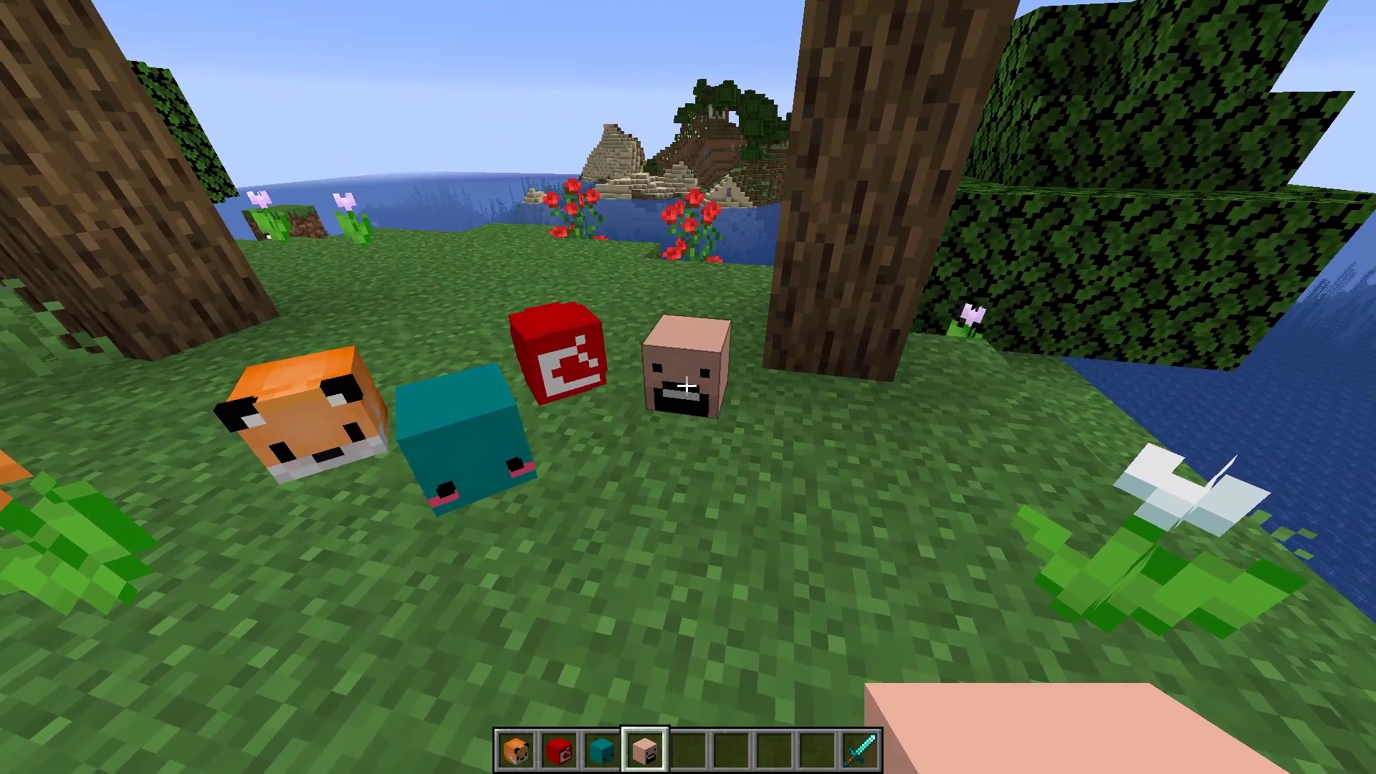
scroll(686, 387, down, 3)
Step: Obtain the own player's head with the /myhead command
text(/)
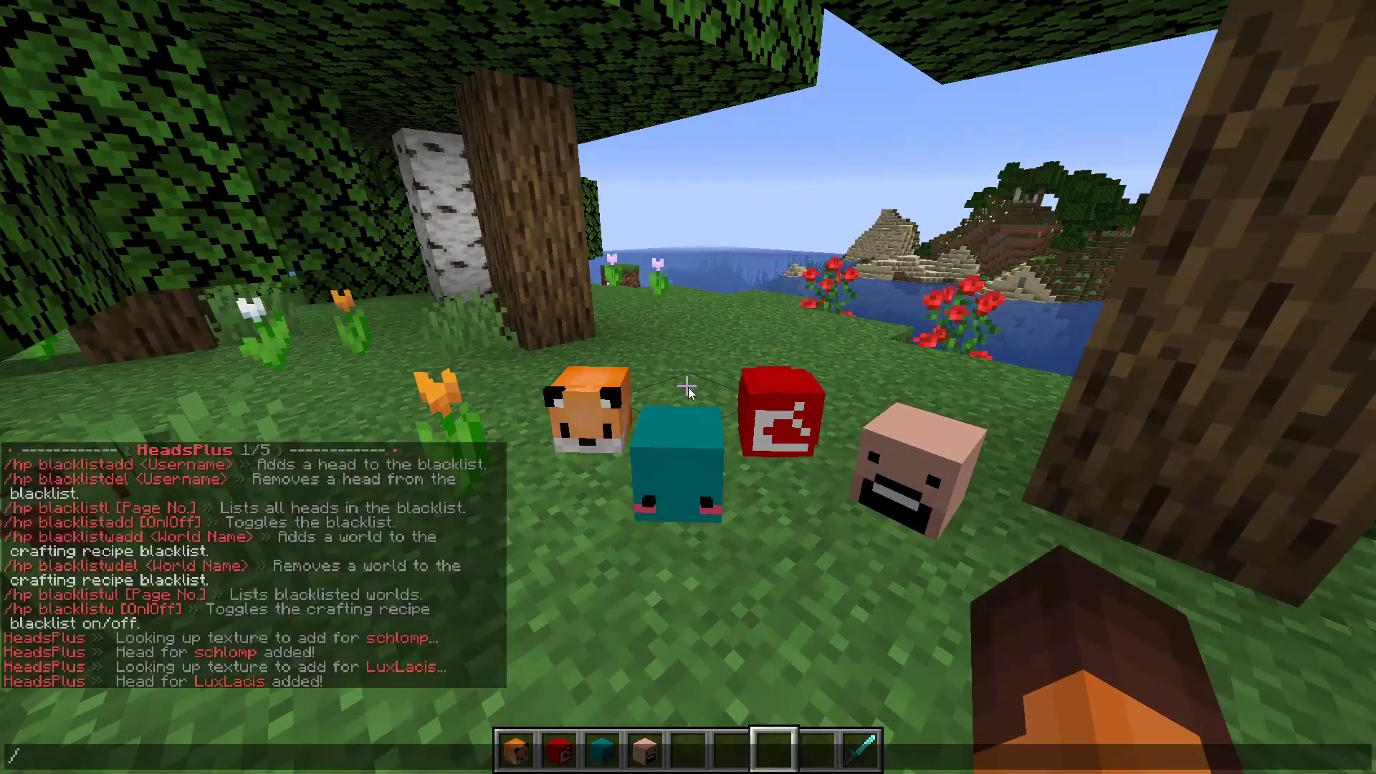
text(myhead)
key(Return)
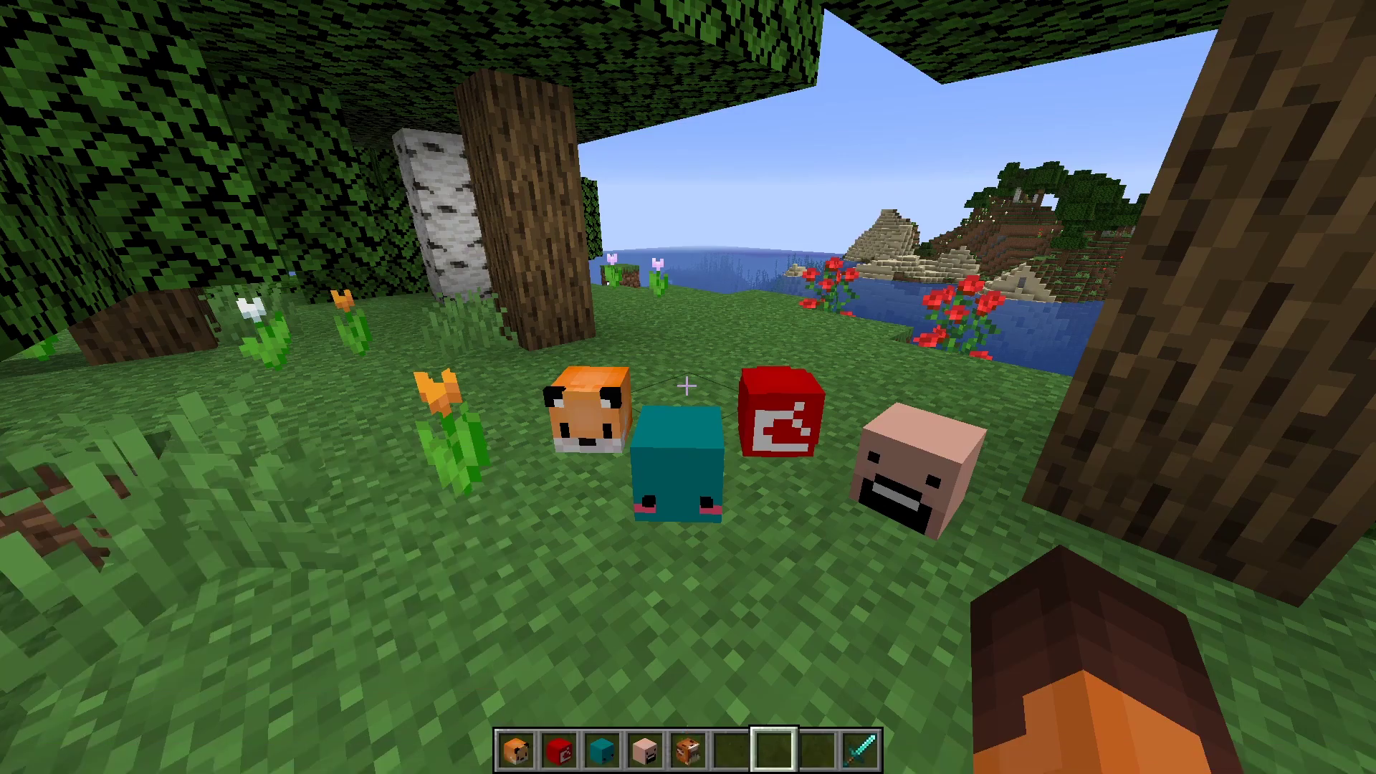
Step: Place the own player's head on the grass in front of the Fox and schlomp heads and switch to an empty hotbar slot
key(5)
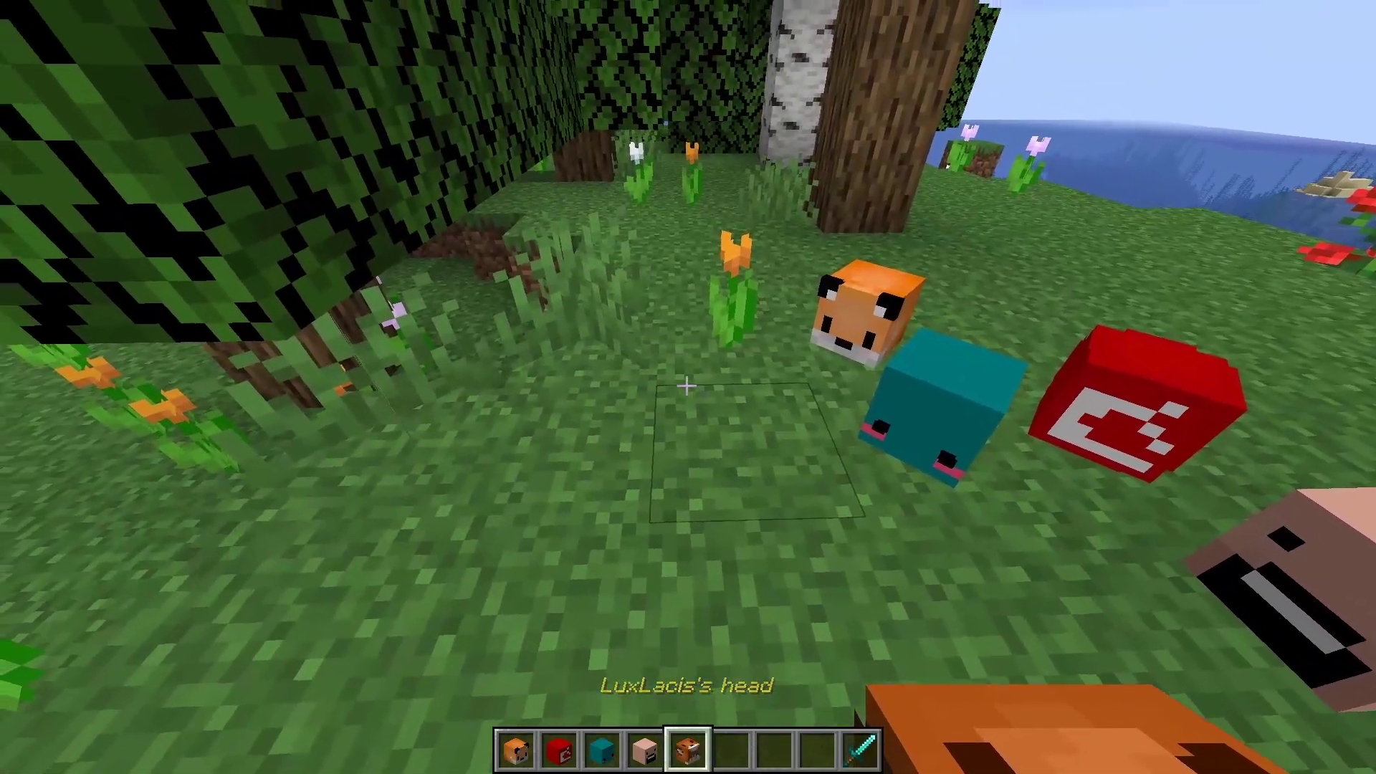
right_click(686, 387)
scroll(686, 387, down, 2)
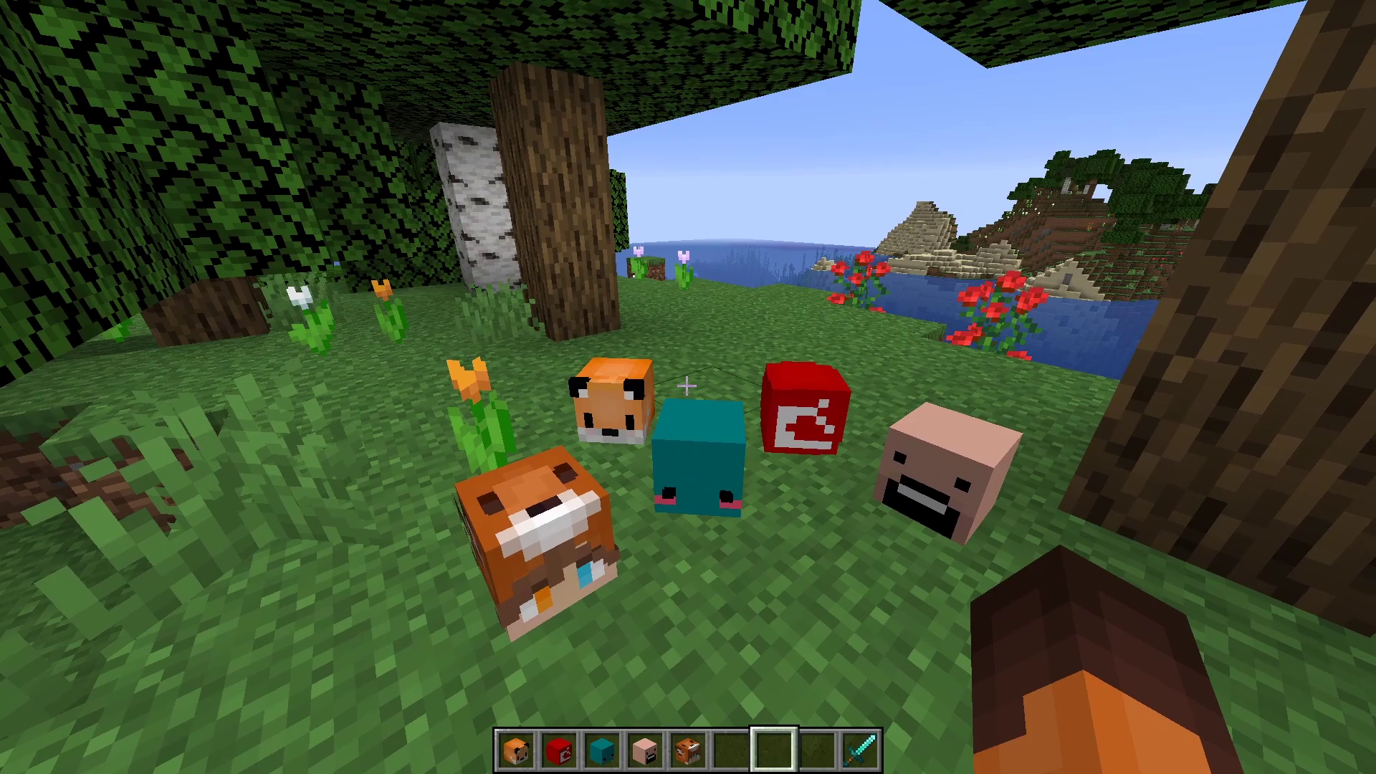
Step: Enter the /sellhead command in the chat
key(slash)
text(sell)
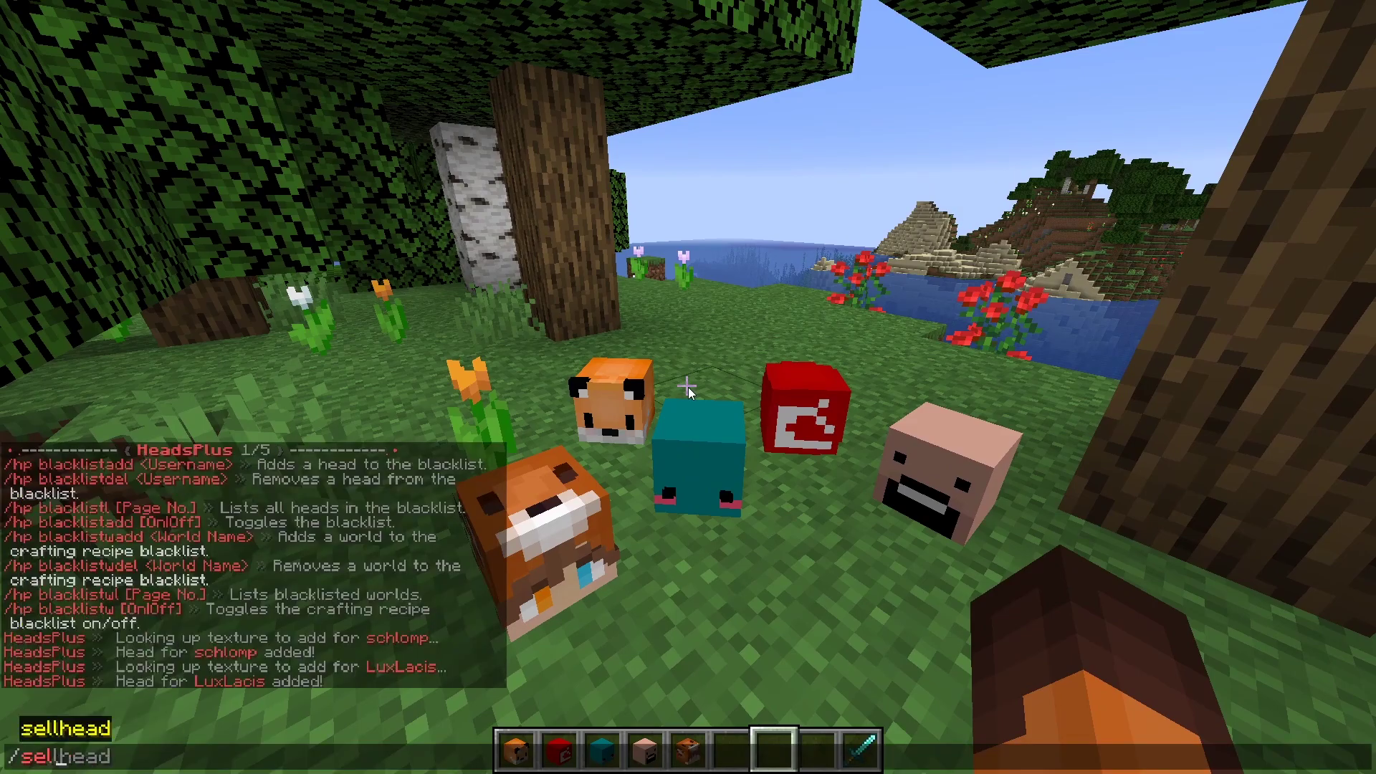
text(head)
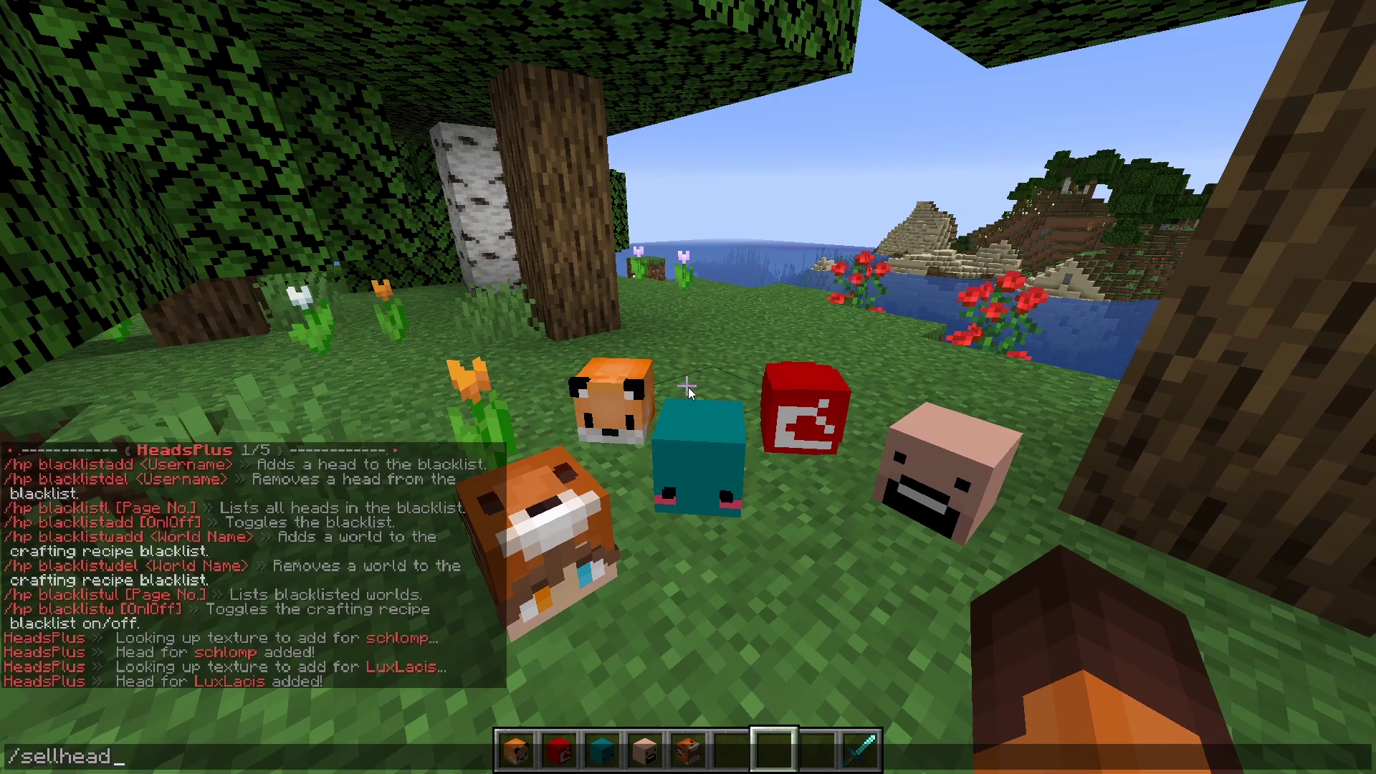
key(Return)
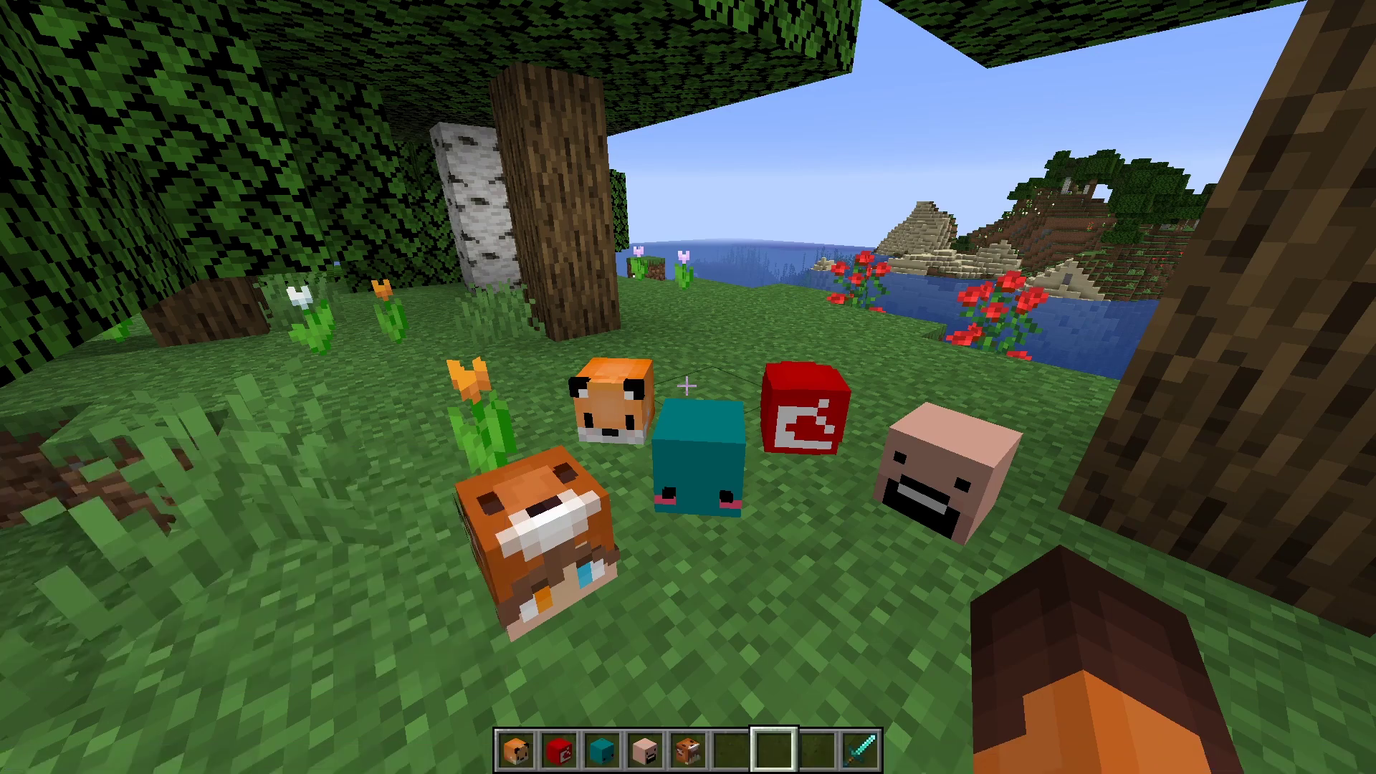
Step: View the HeadsPlus leaderboard with /hplb and the own player's statistics with /hp profile
key(slash)
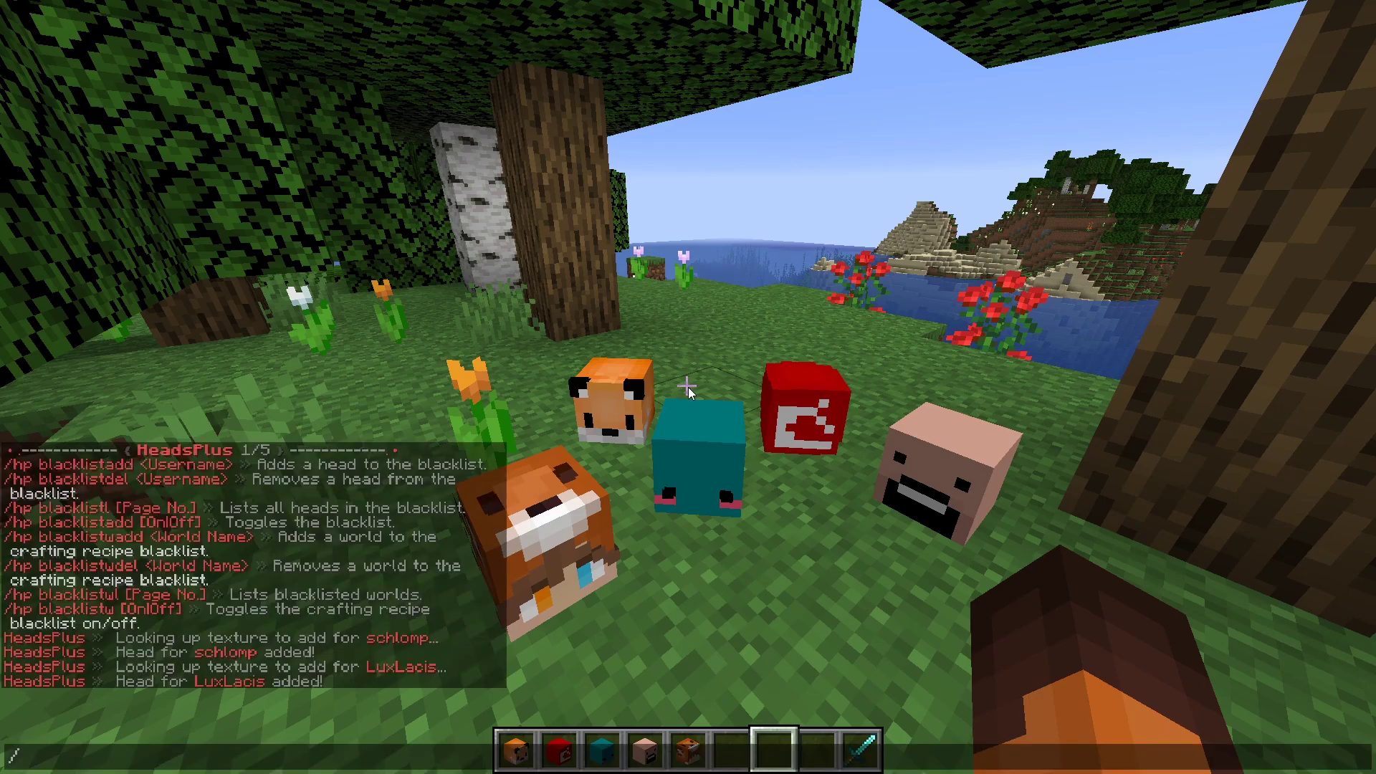
text(hplb)
key(Return)
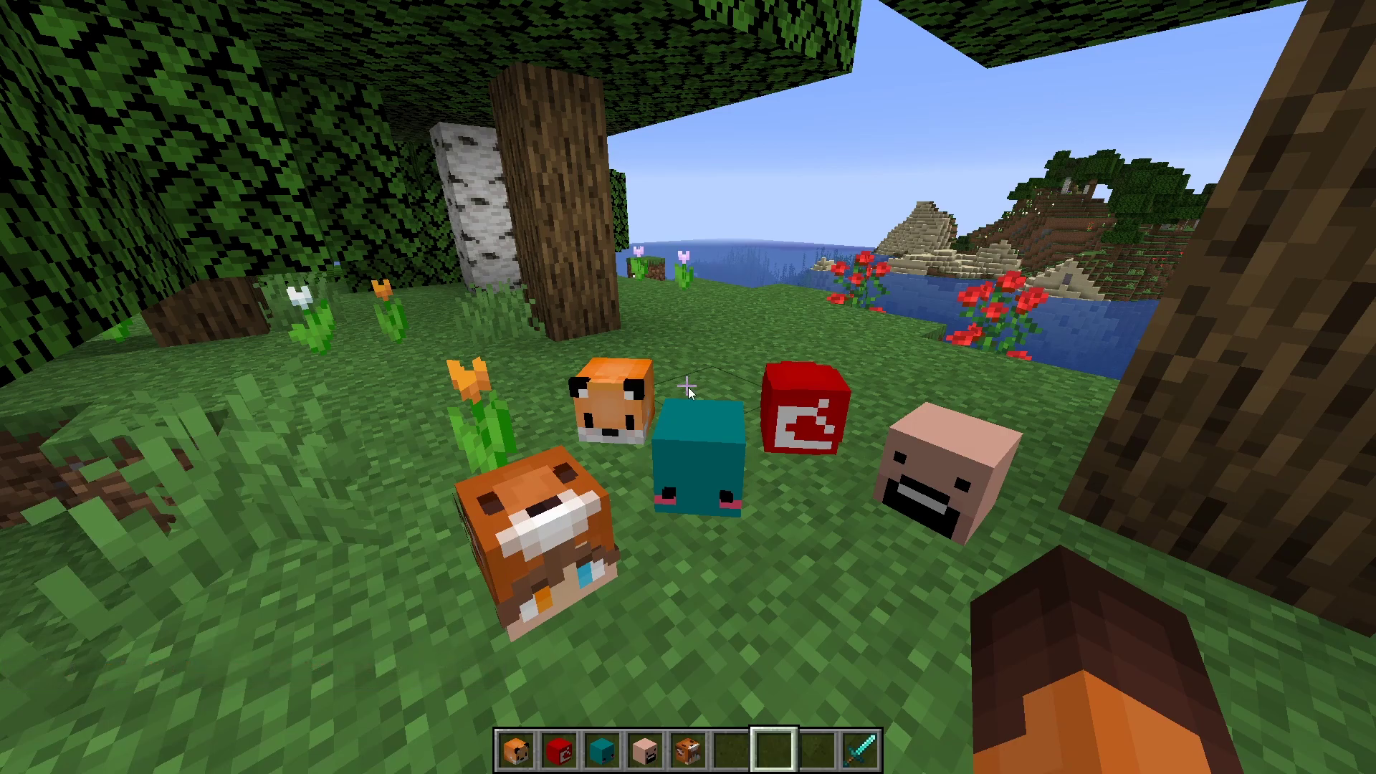
key(slash)
text(hp profile)
key(Return)
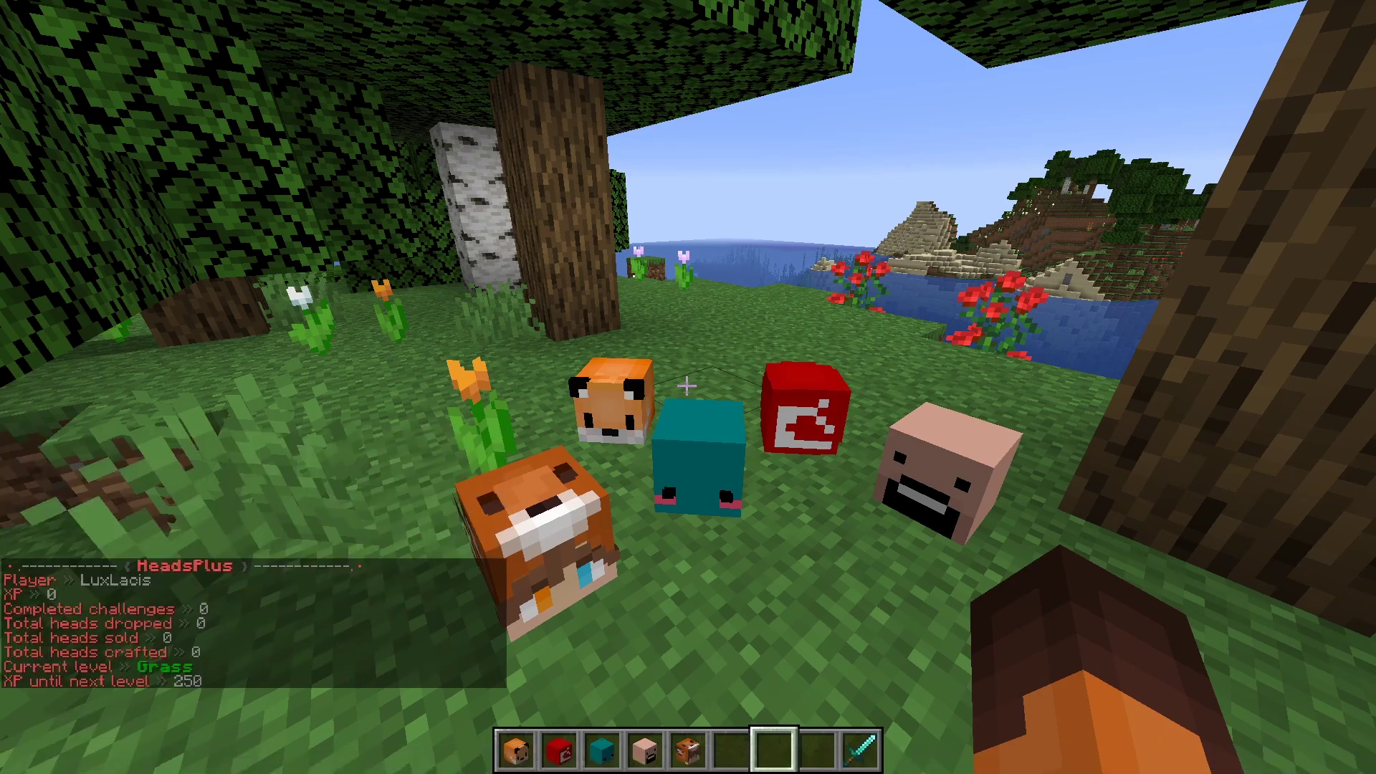
Step: Add 250 HeadsPlus XP to the own player with the /hp xp command and its add option
key(slash)
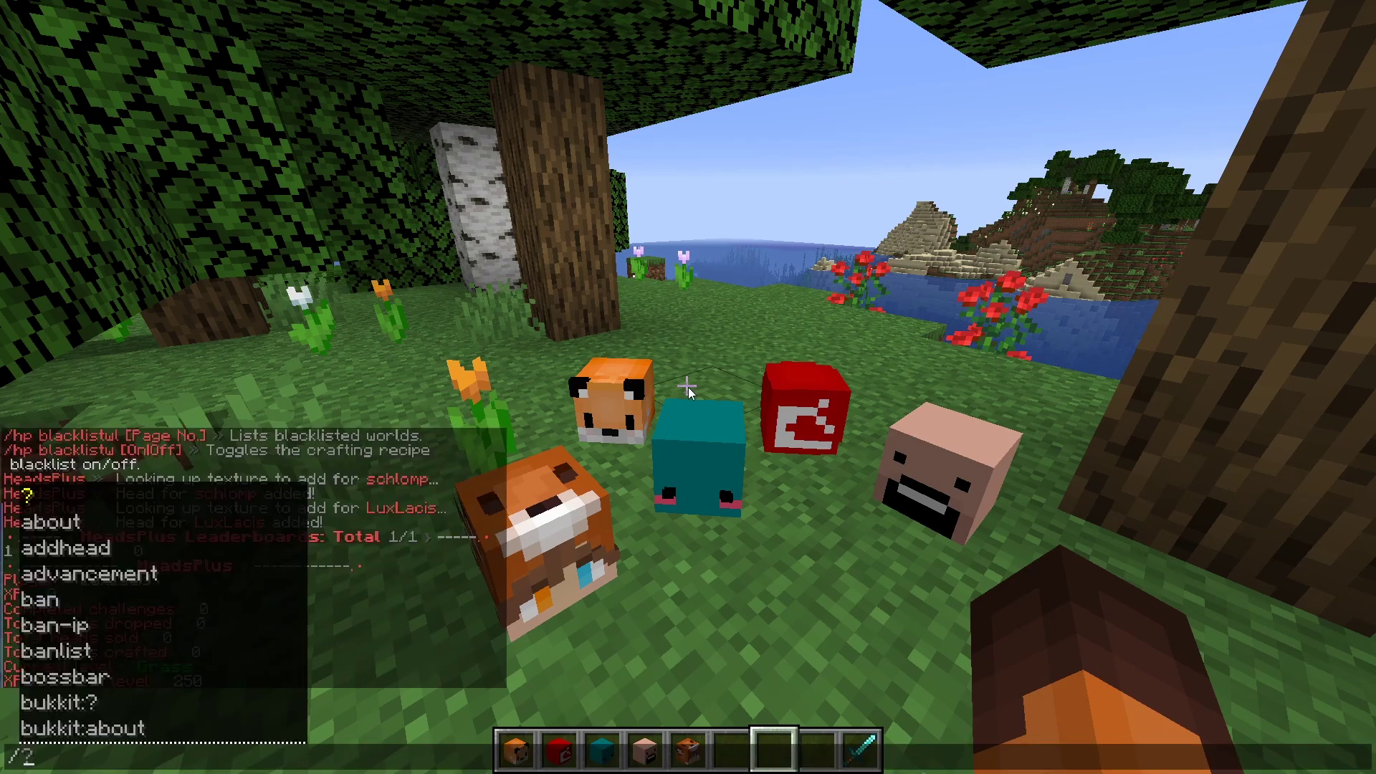
text(hp xp)
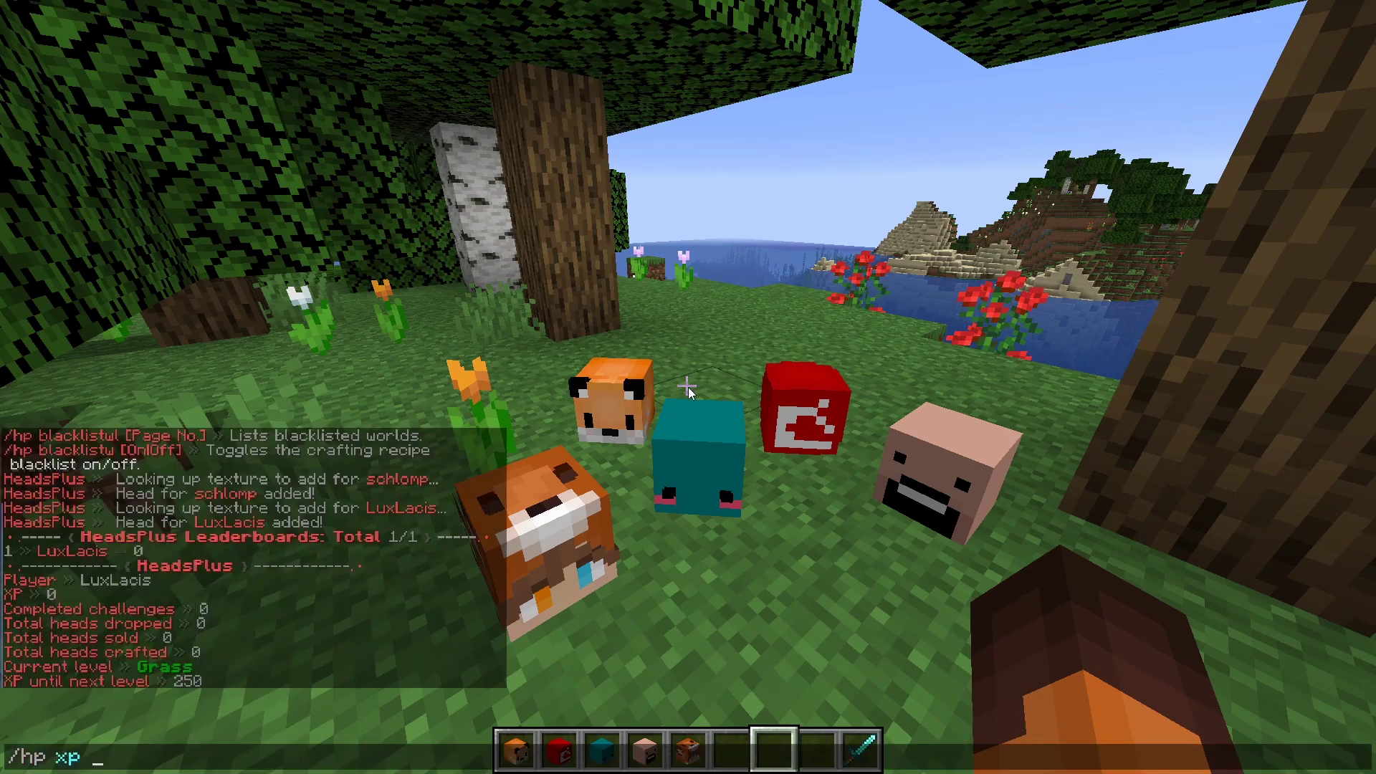
text( luxlacis add 250)
key(Return)
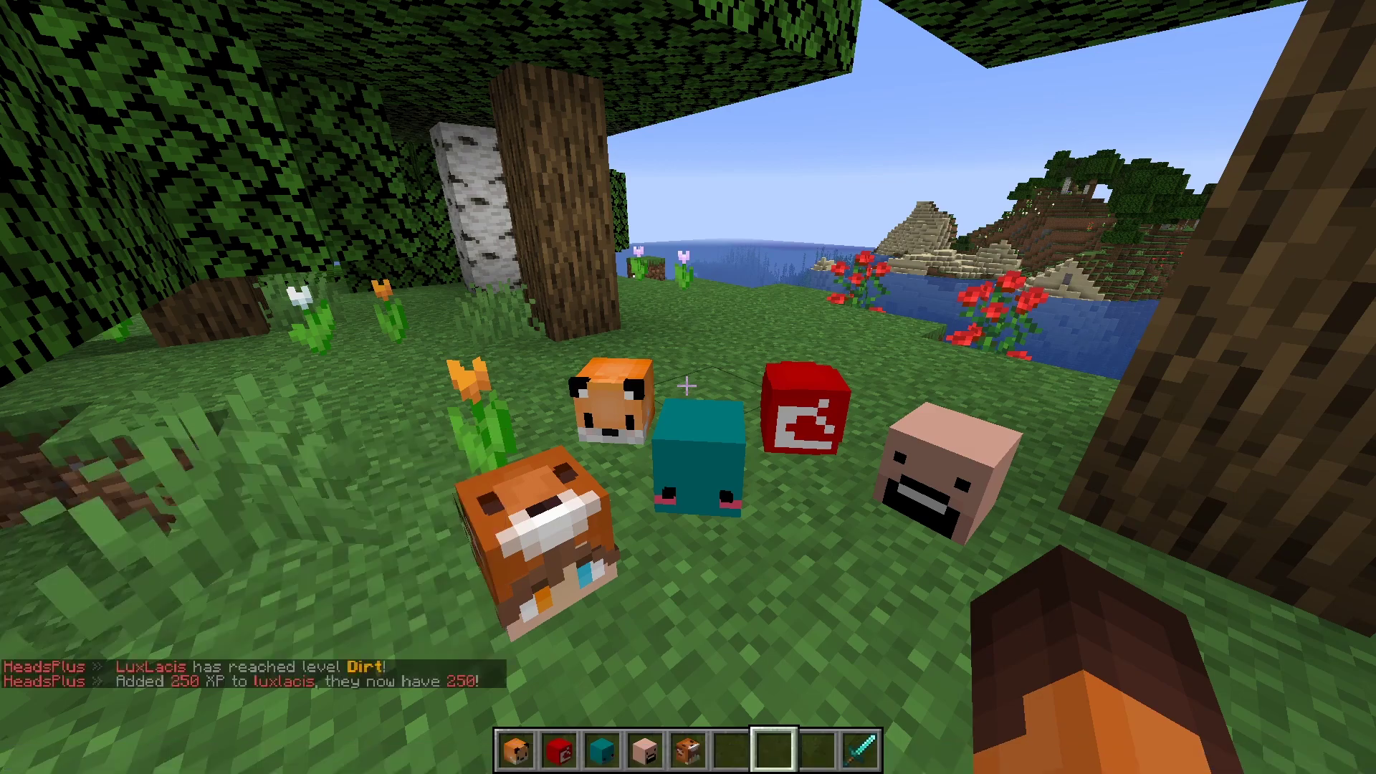
Step: Check the own player's XP and level again with /hp profile
key(slash)
text(hp)
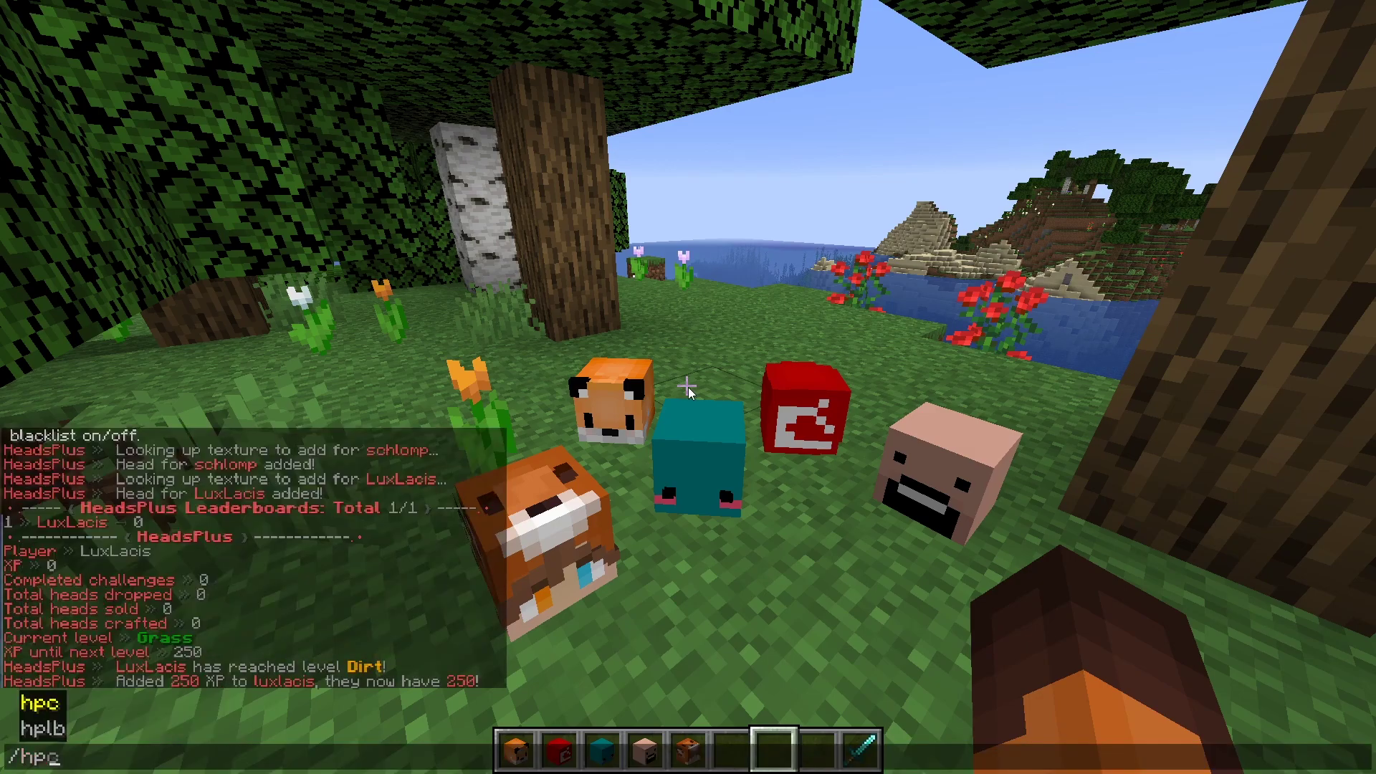
text( profile)
key(Return)
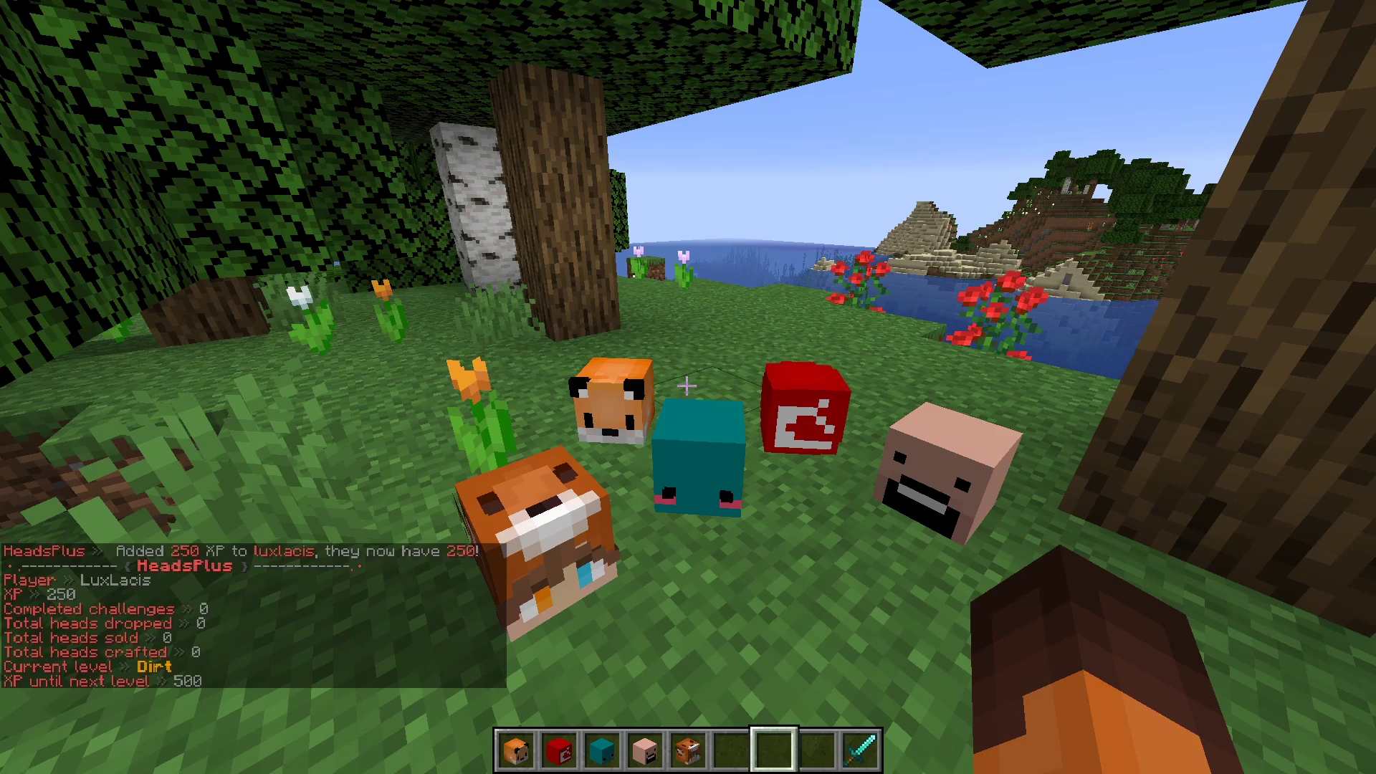
Step: Open the HeadsPlus challenges with /hpc and complete the Starter challenge in the EASY section
key(slash)
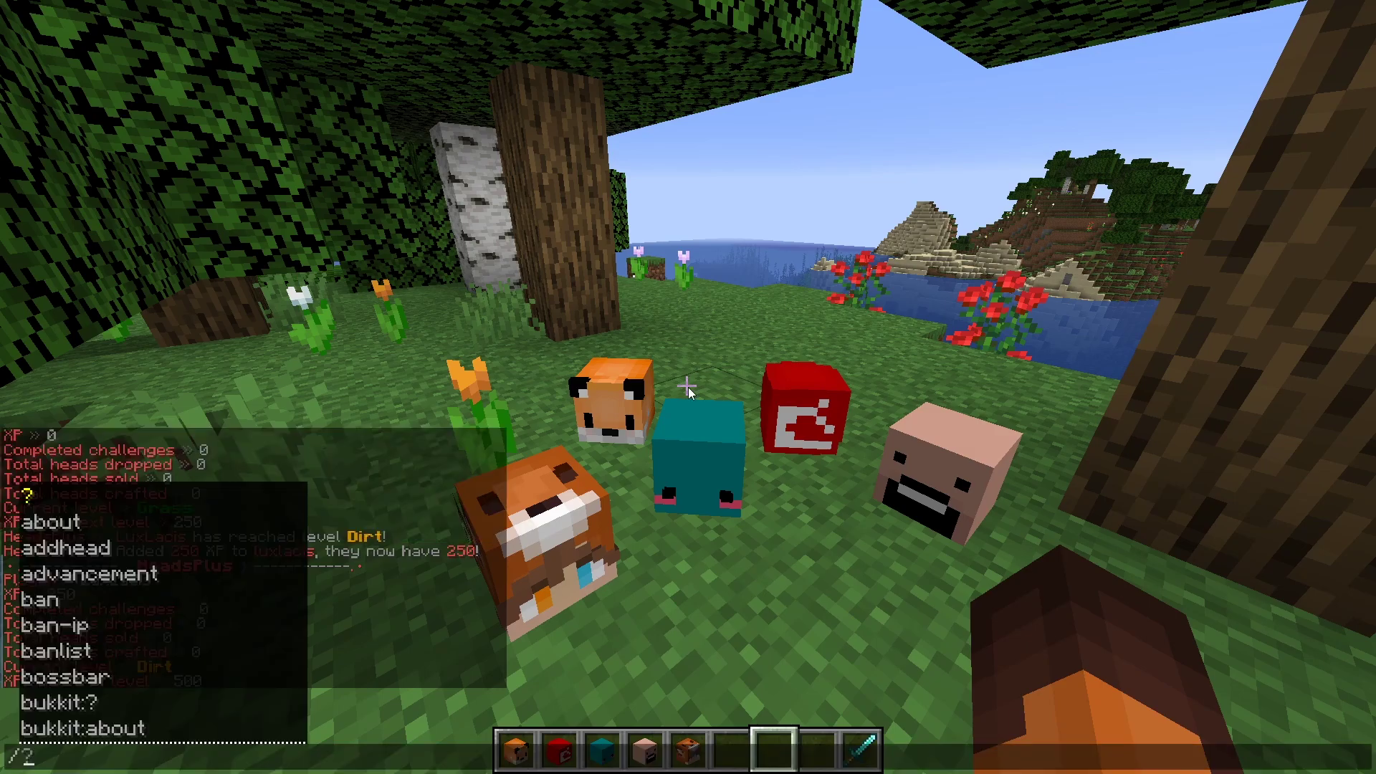
text(hpc)
key(Return)
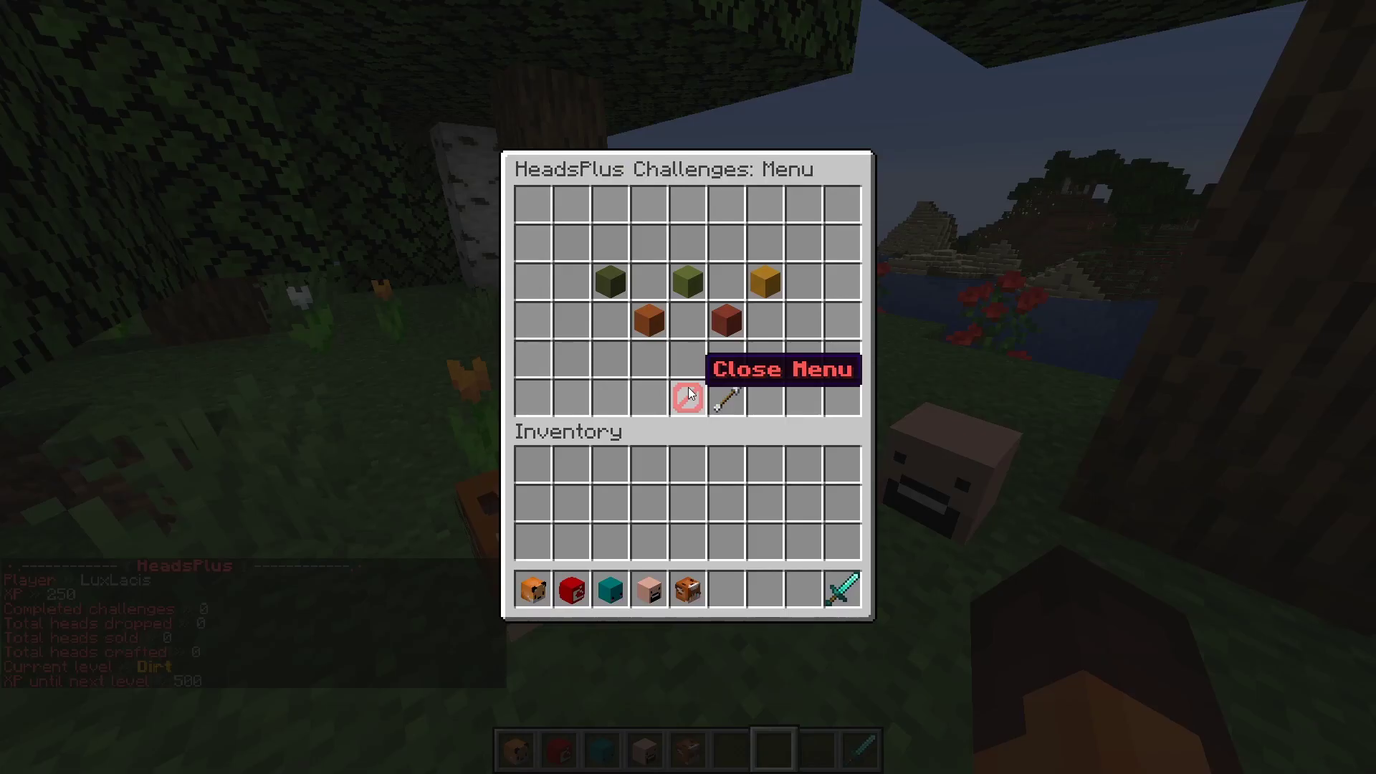
click(608, 278)
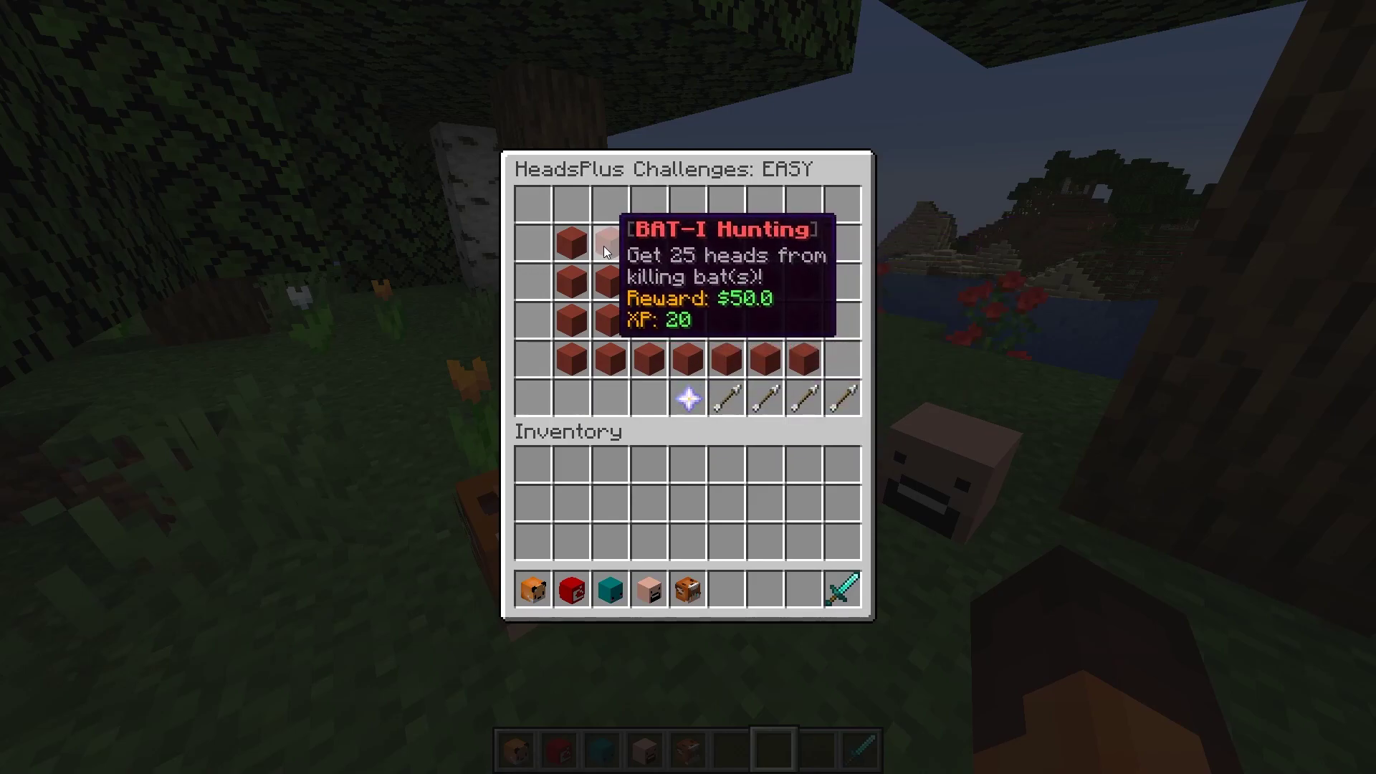
click(583, 240)
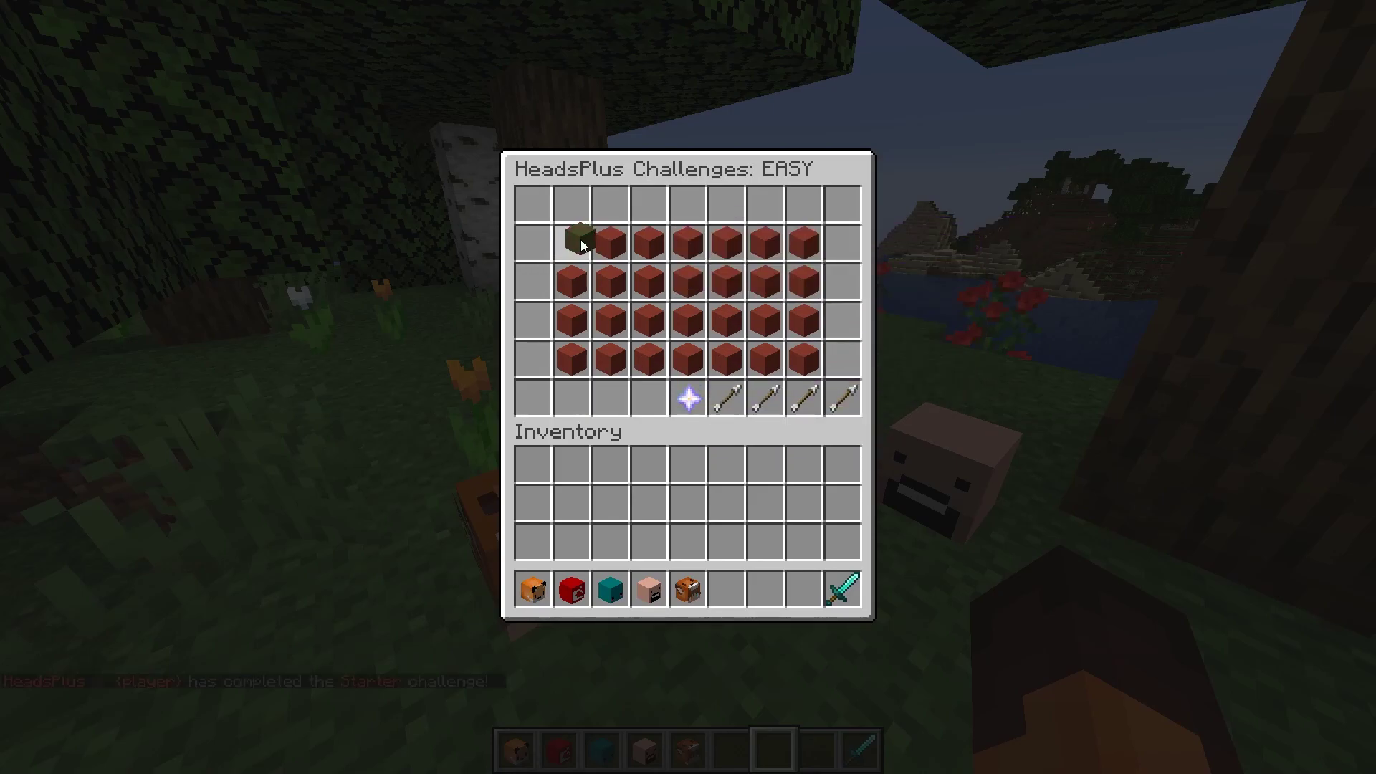
Step: Look at the easy-medium challenges and close the HeadsPlus challenges menu
click(689, 397)
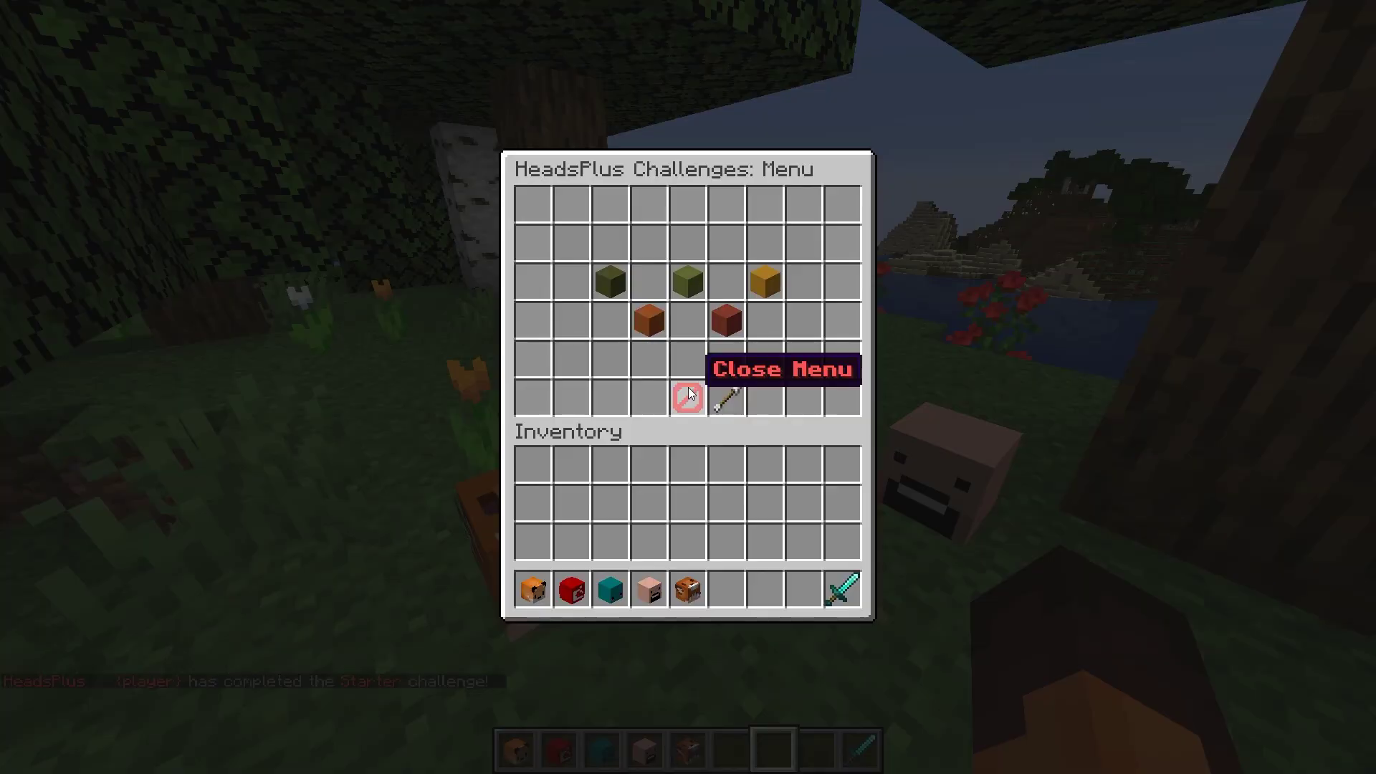
click(726, 320)
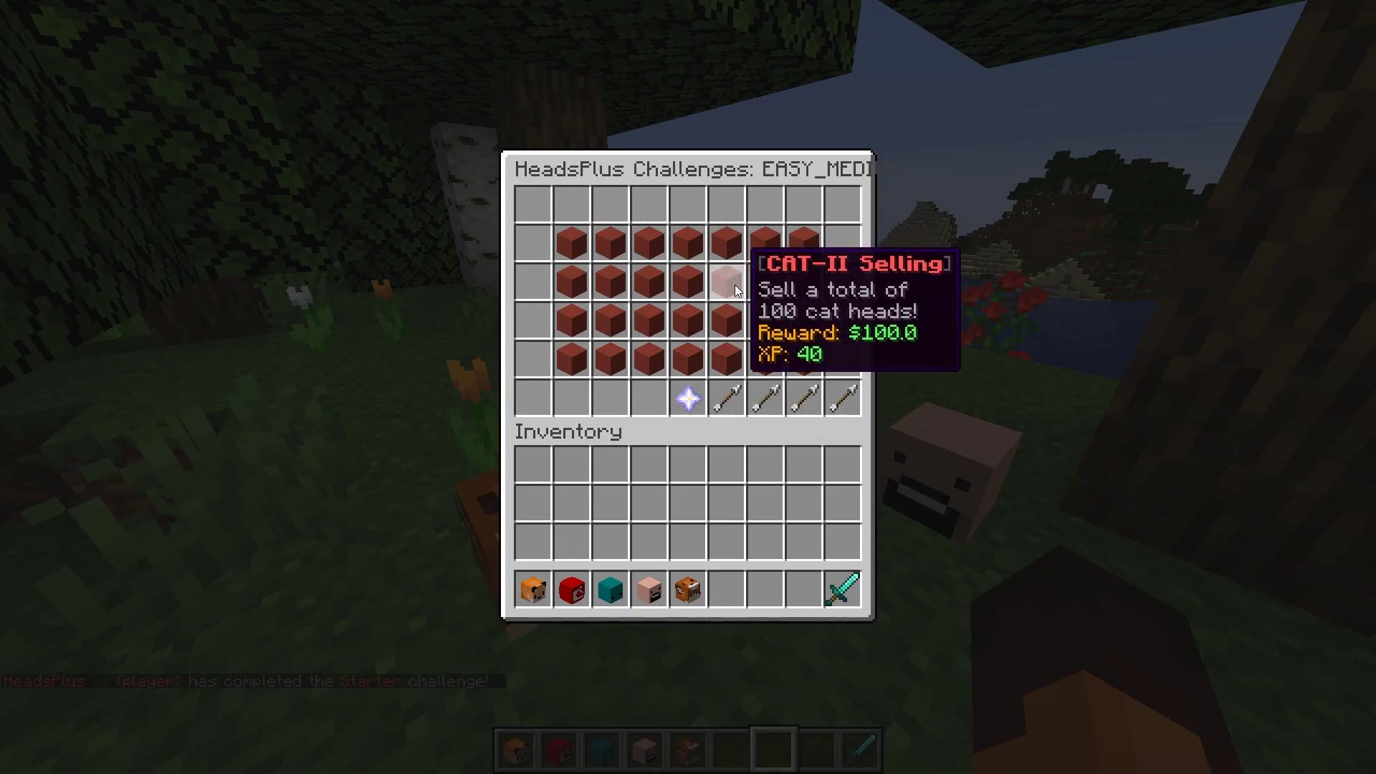
click(688, 397)
click(689, 396)
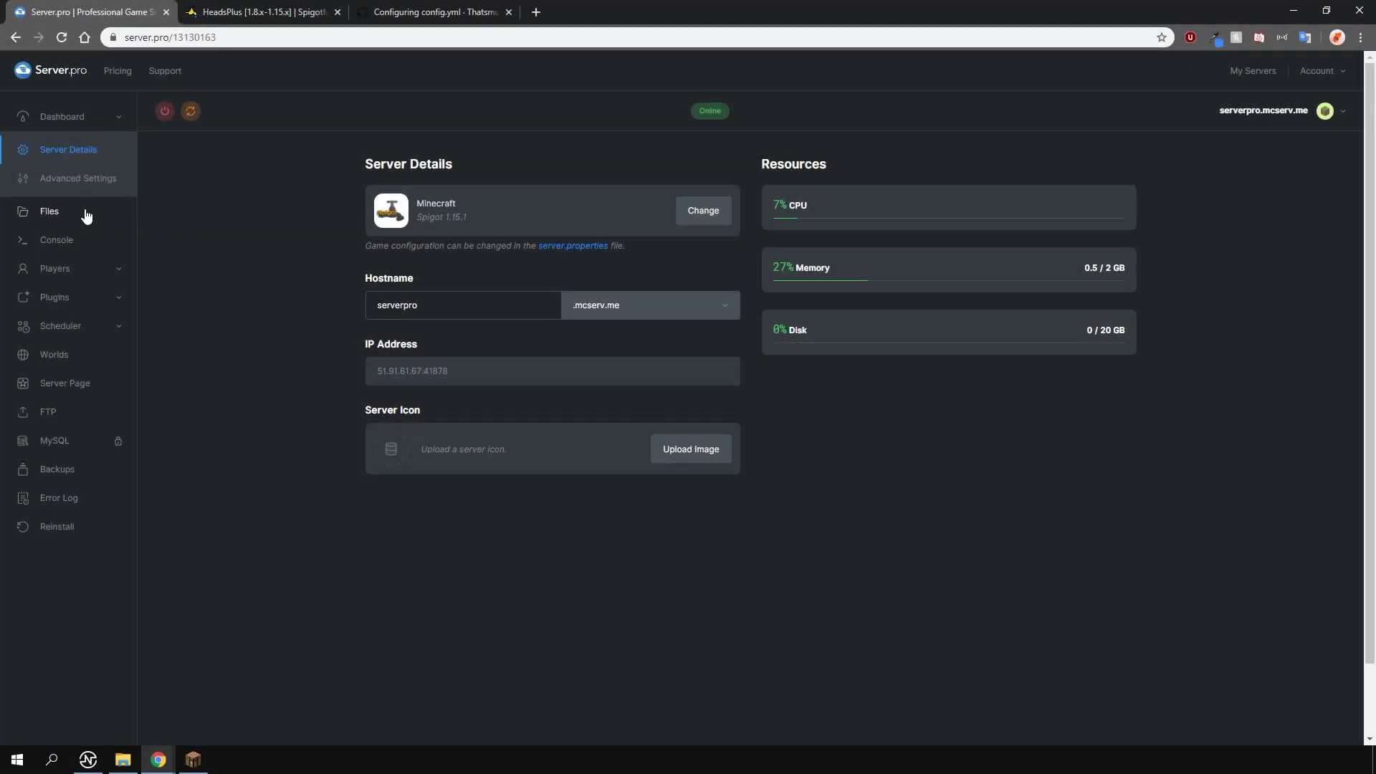
Step: Switch to the Server.pro panel, open the server's plugins/HeadsPlus folder, and review and save textmenus.yml
click(86, 216)
click(408, 285)
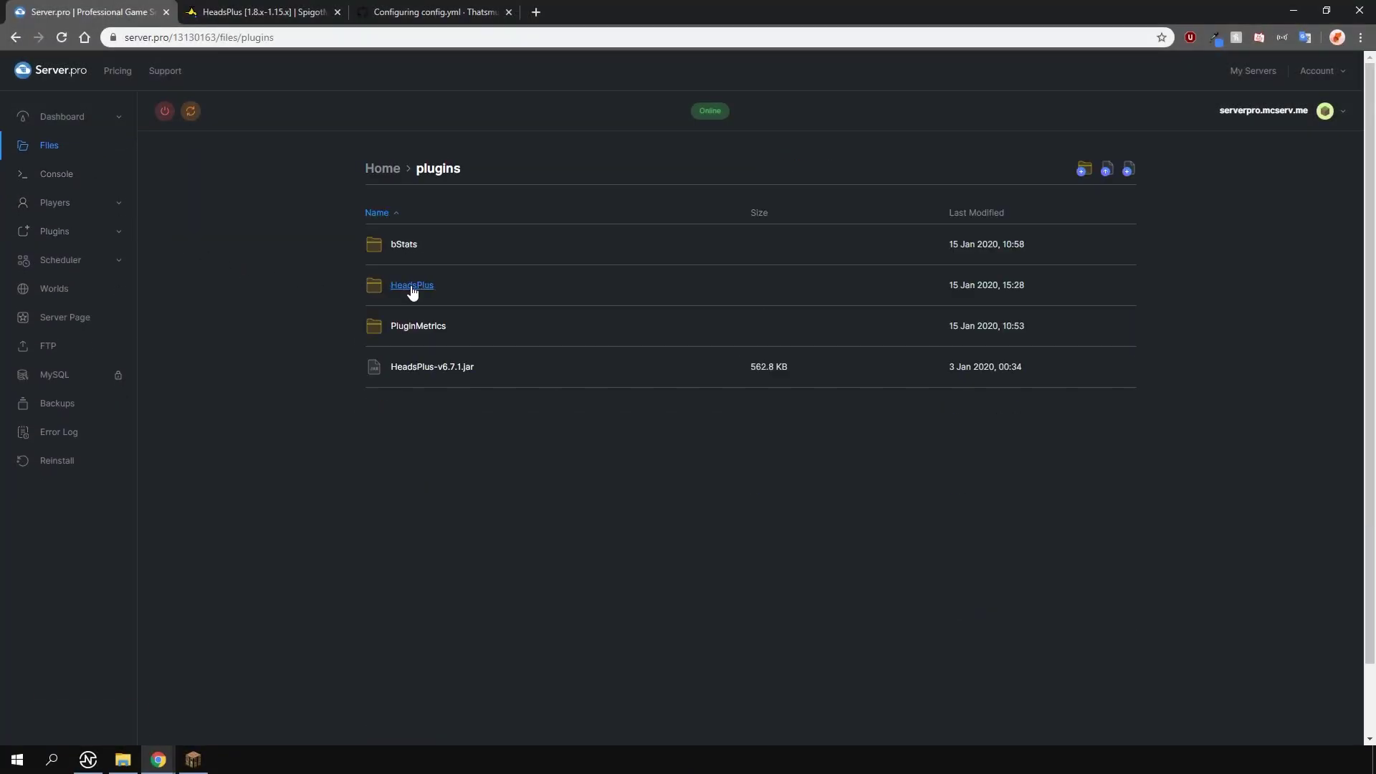
click(412, 286)
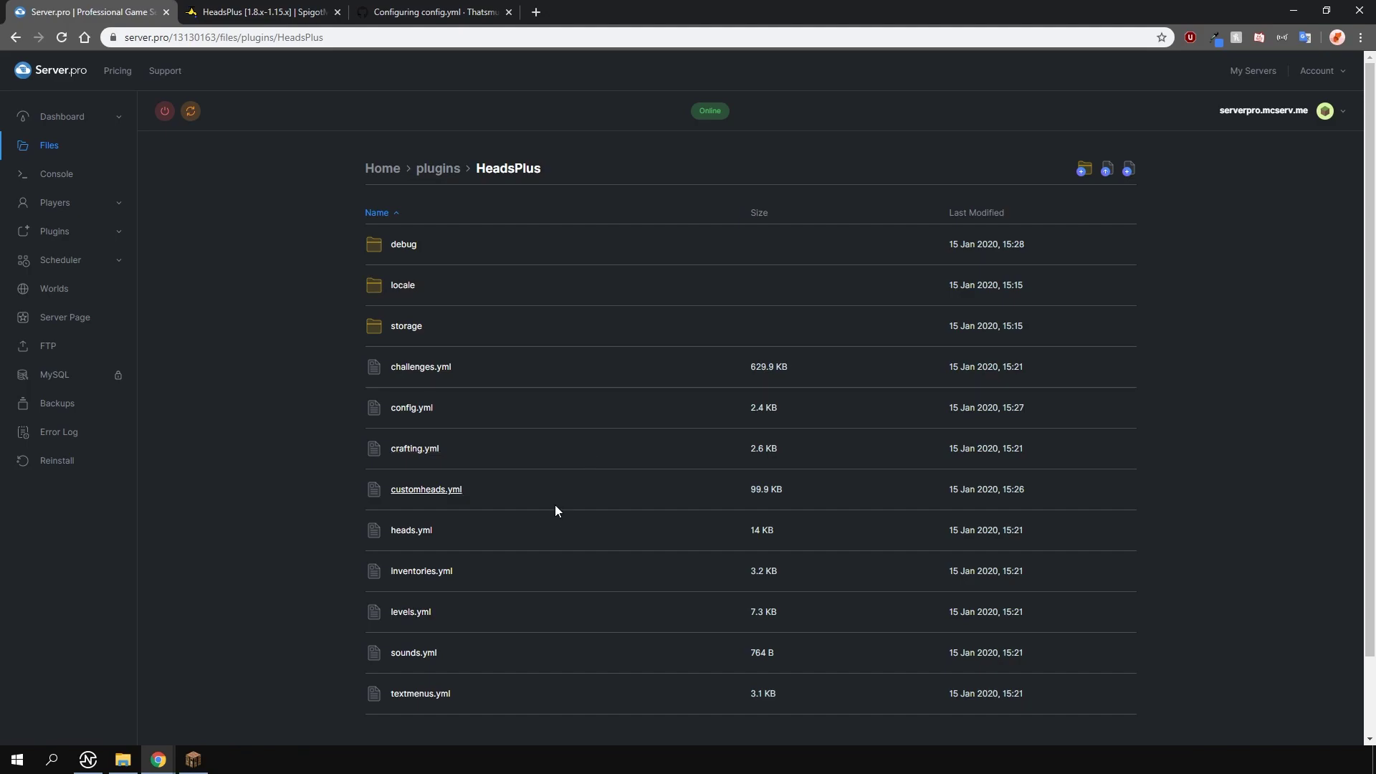
click(420, 693)
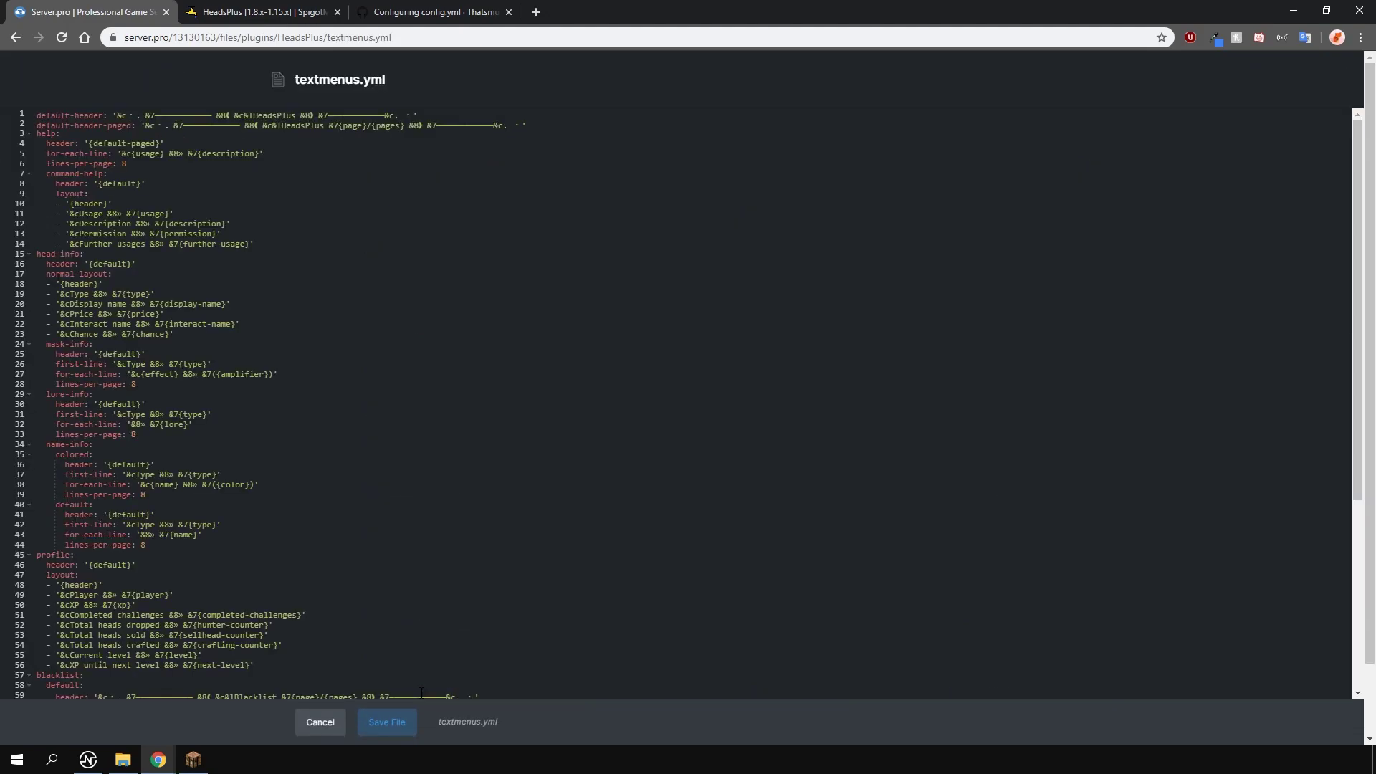
click(399, 722)
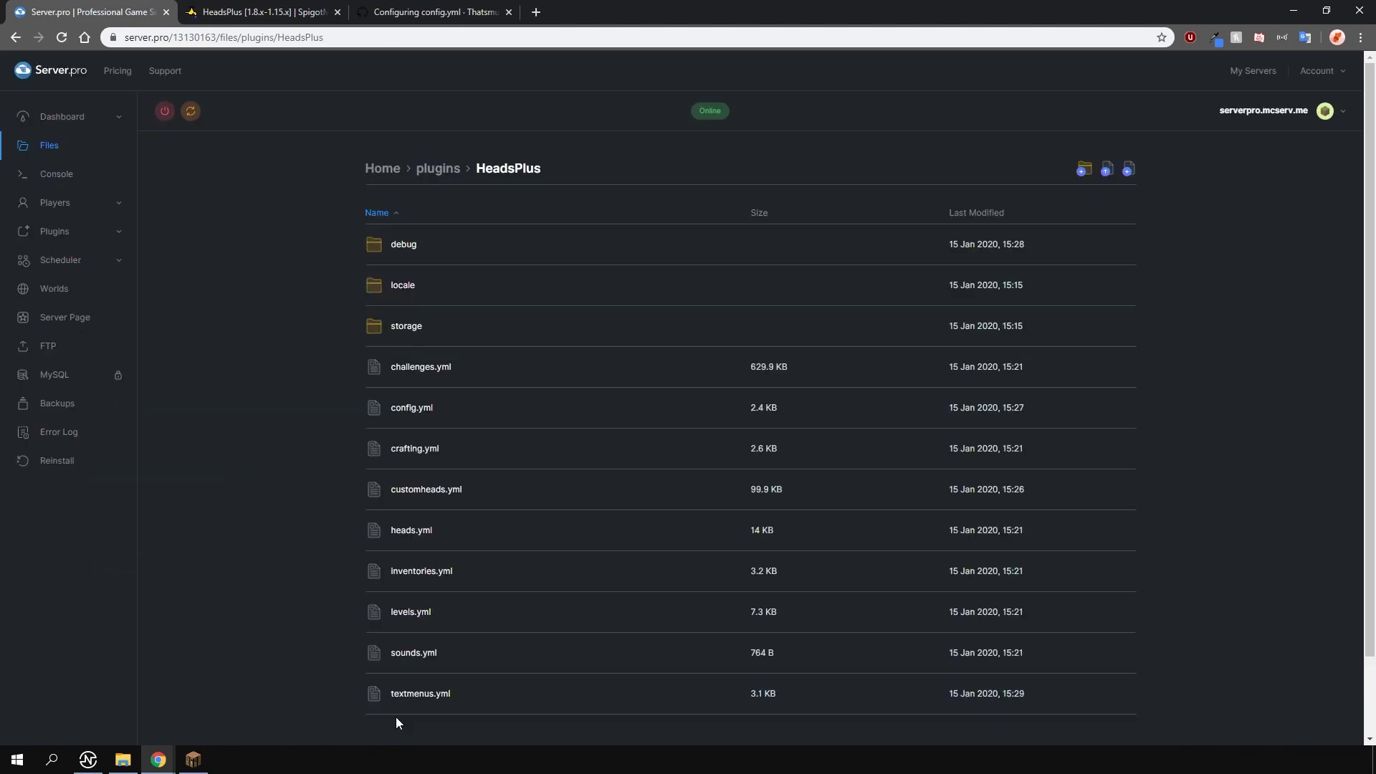
Step: Review the sound settings in sounds.yml and the level definitions in levels.yml, saving each file
click(408, 651)
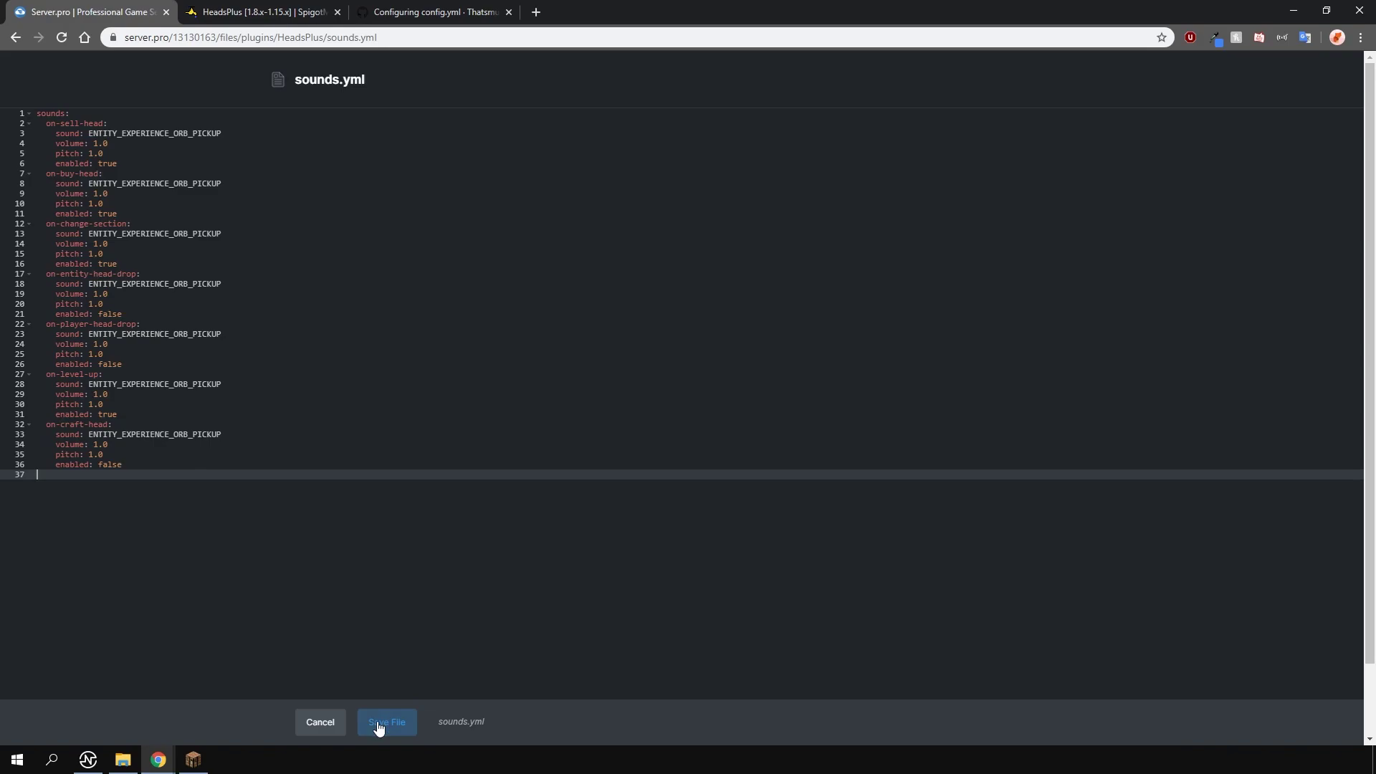
click(379, 725)
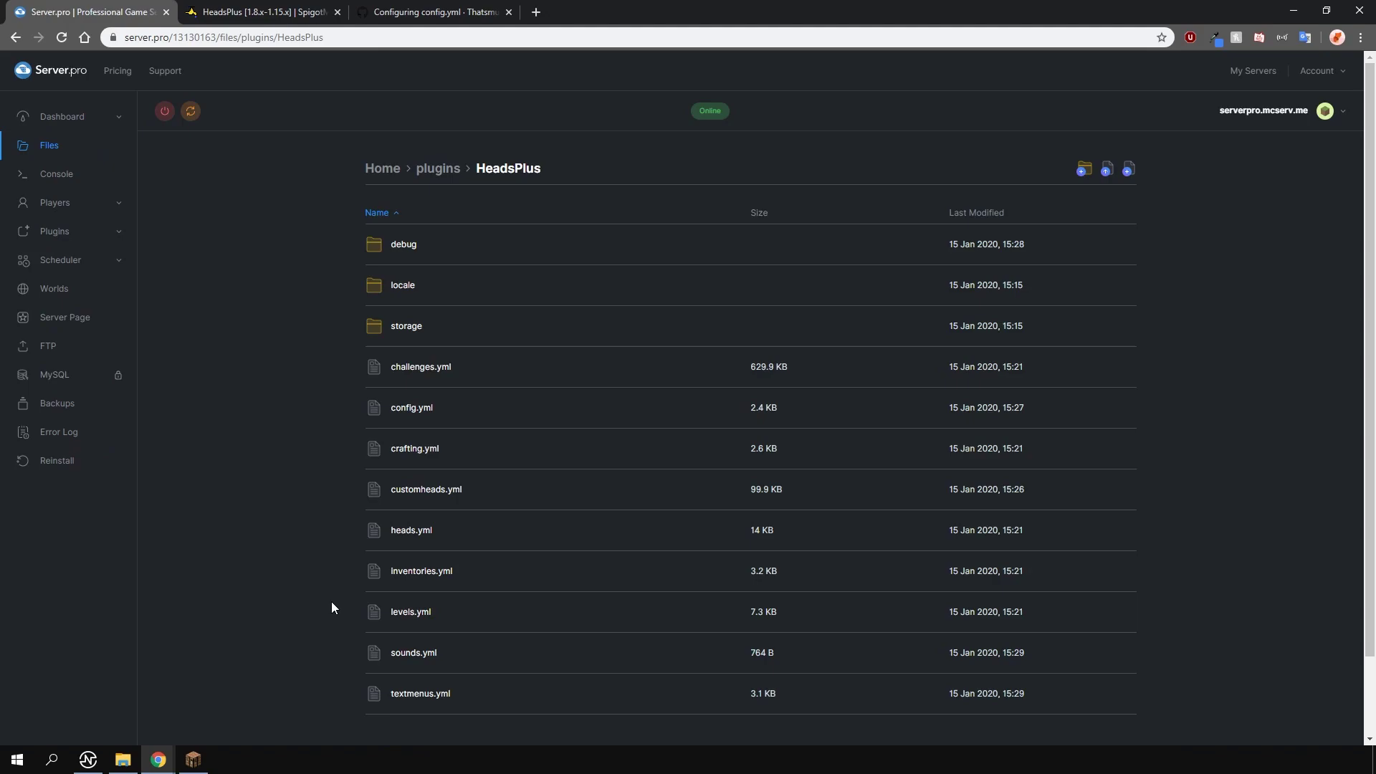
click(406, 613)
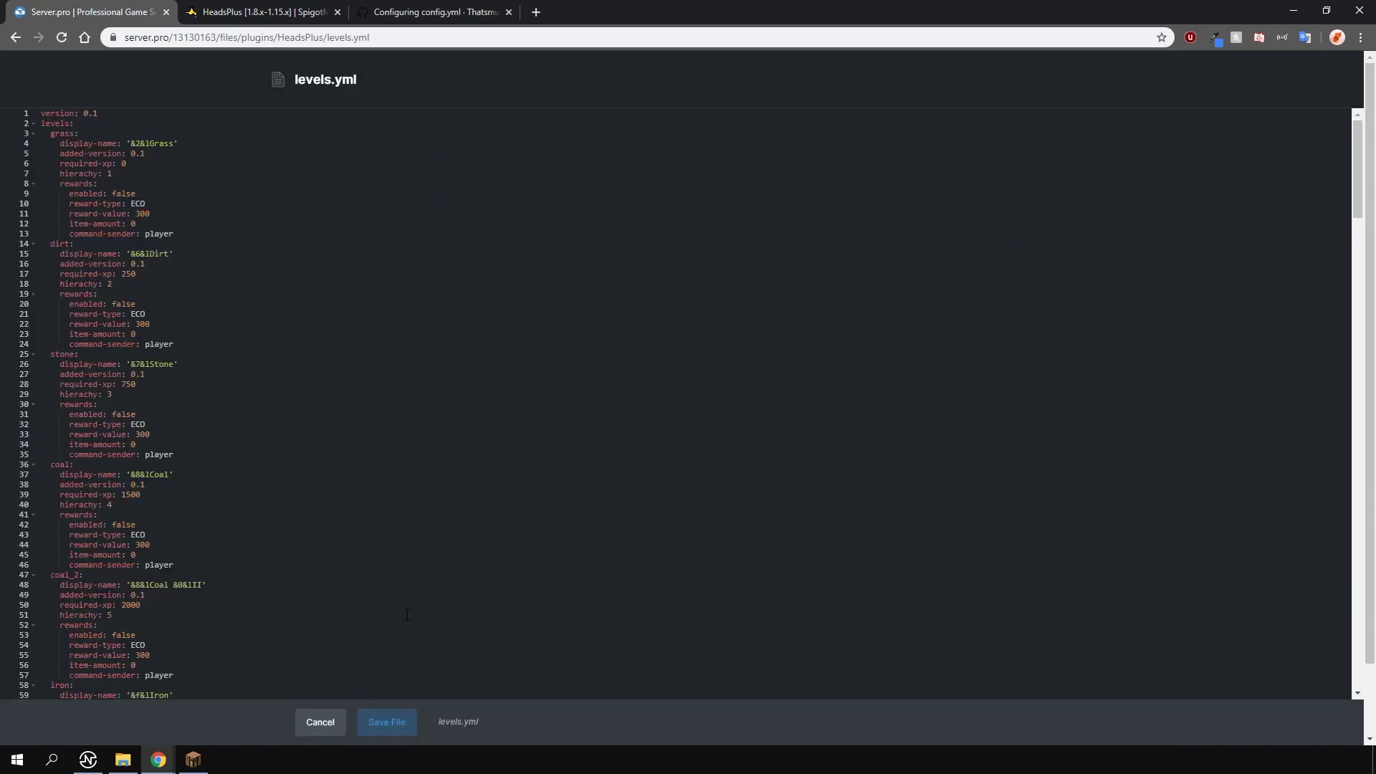
click(385, 723)
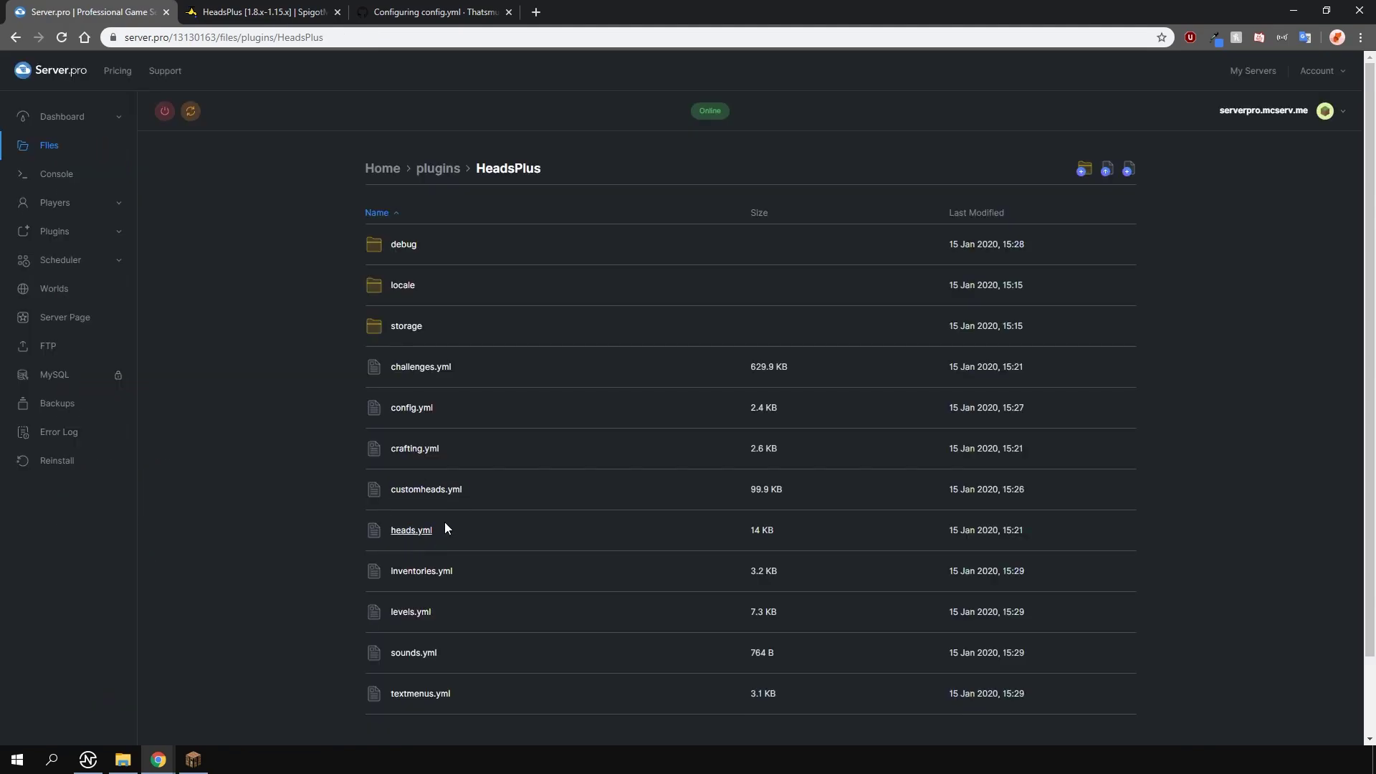
Step: Examine the sections and individual head entries in customheads.yml and save the file
click(422, 490)
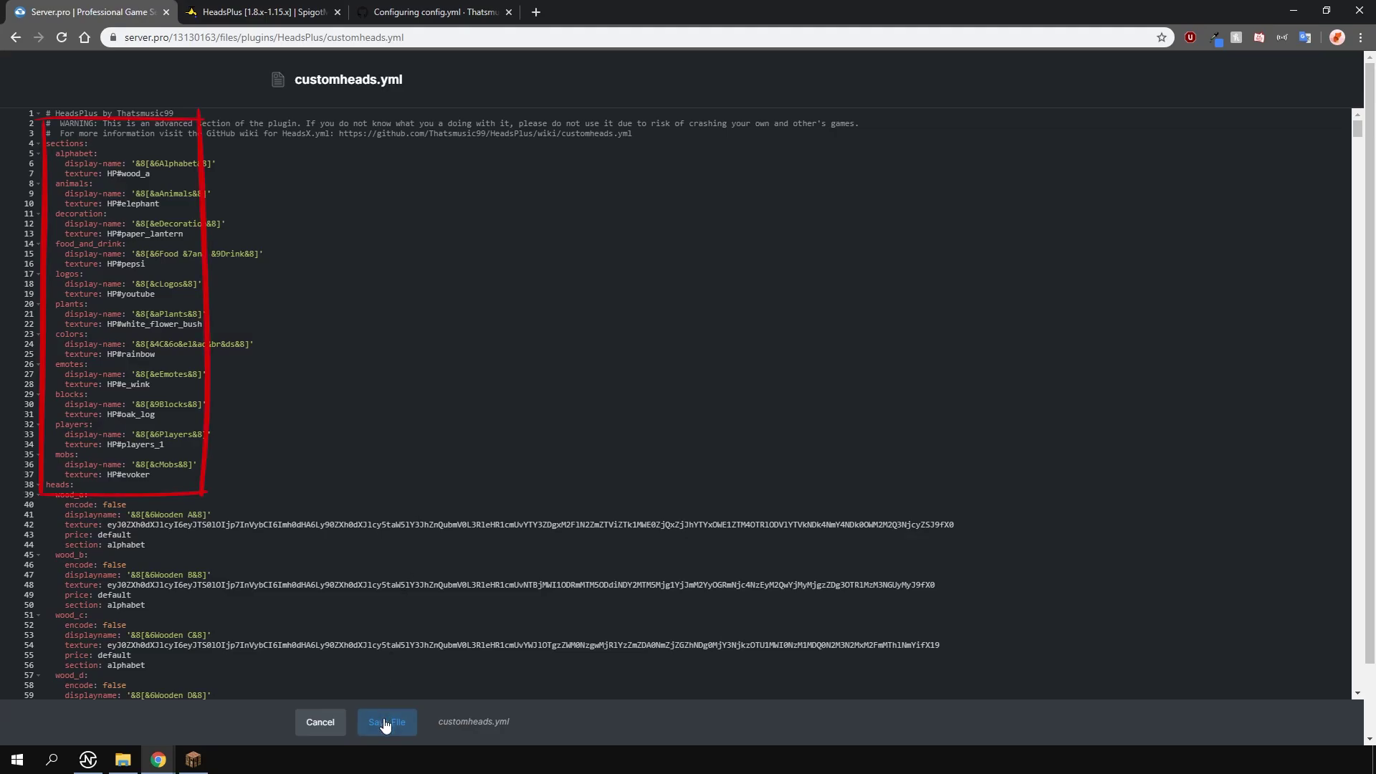
scroll(451, 443, down, 3)
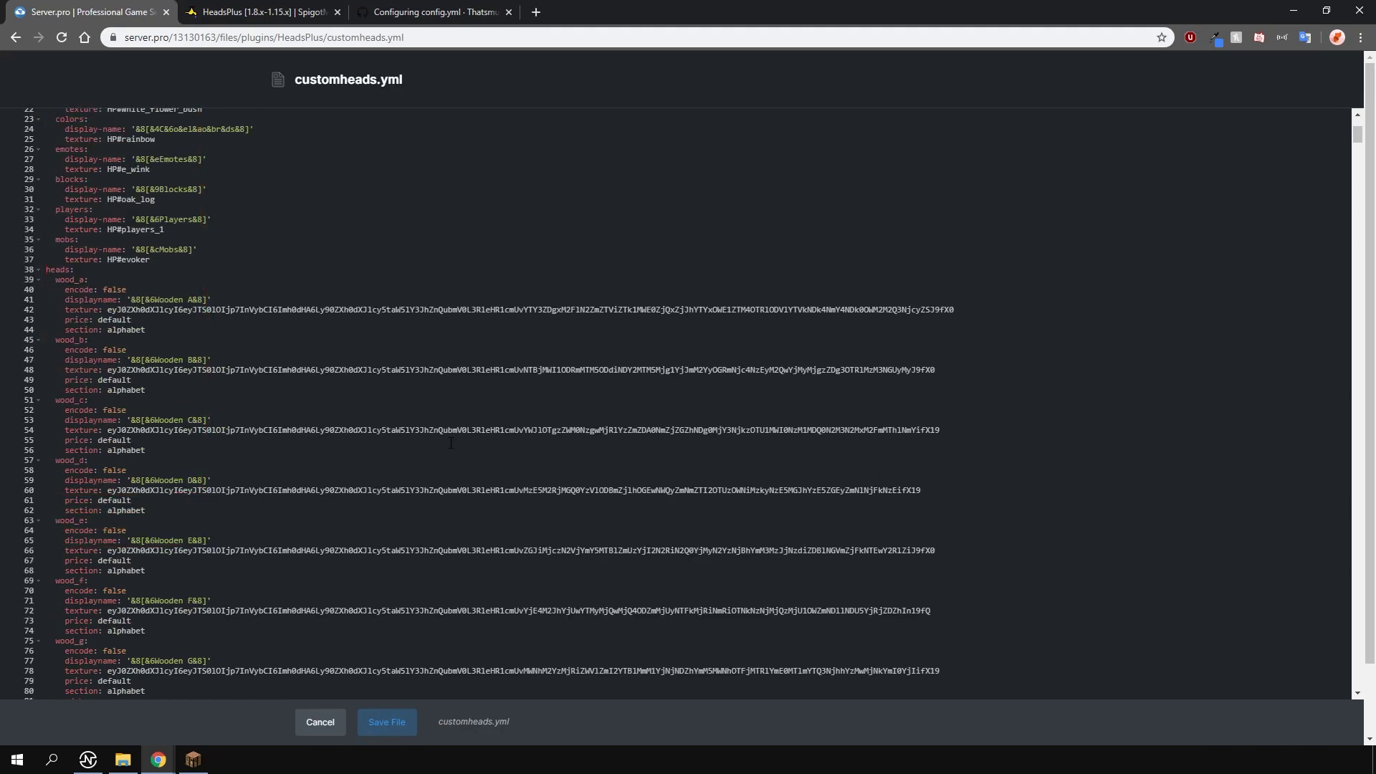
scroll(451, 443, down, 19)
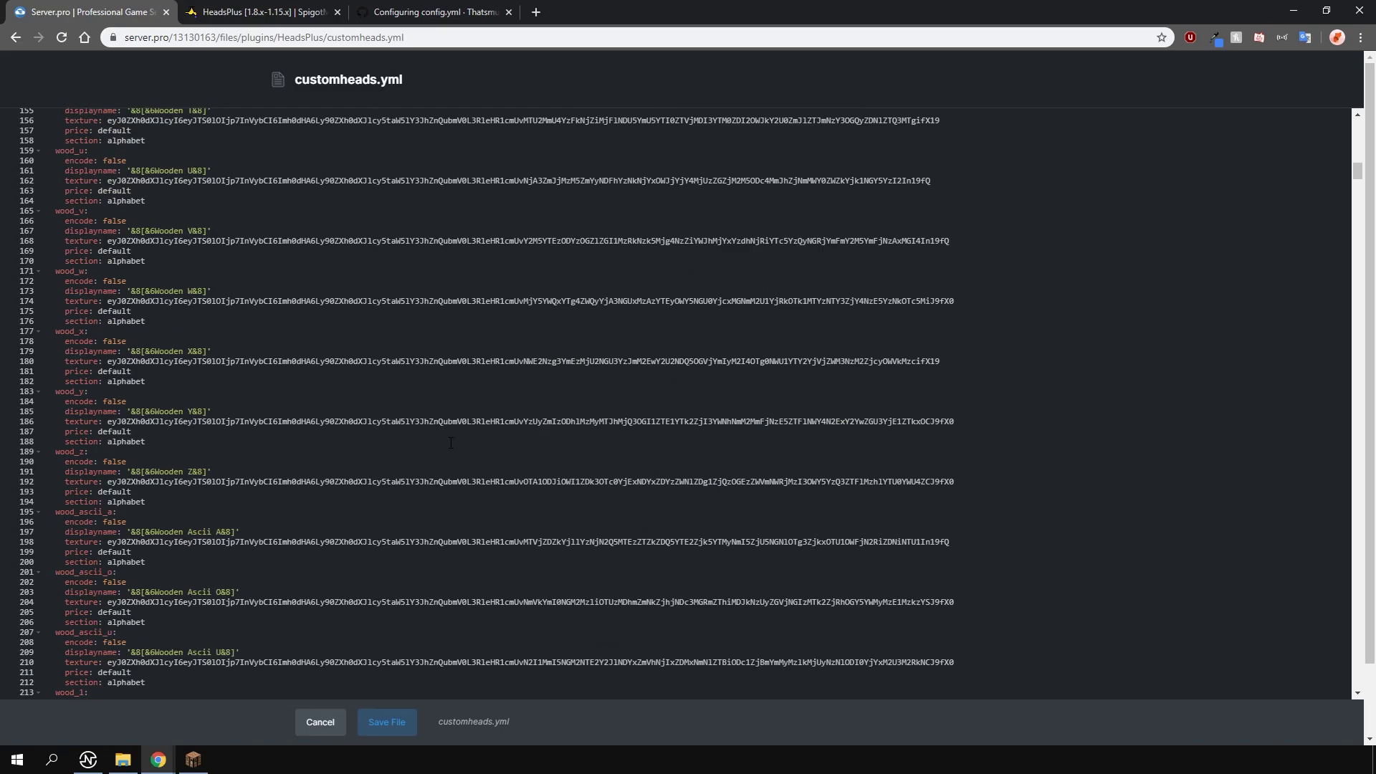
click(372, 722)
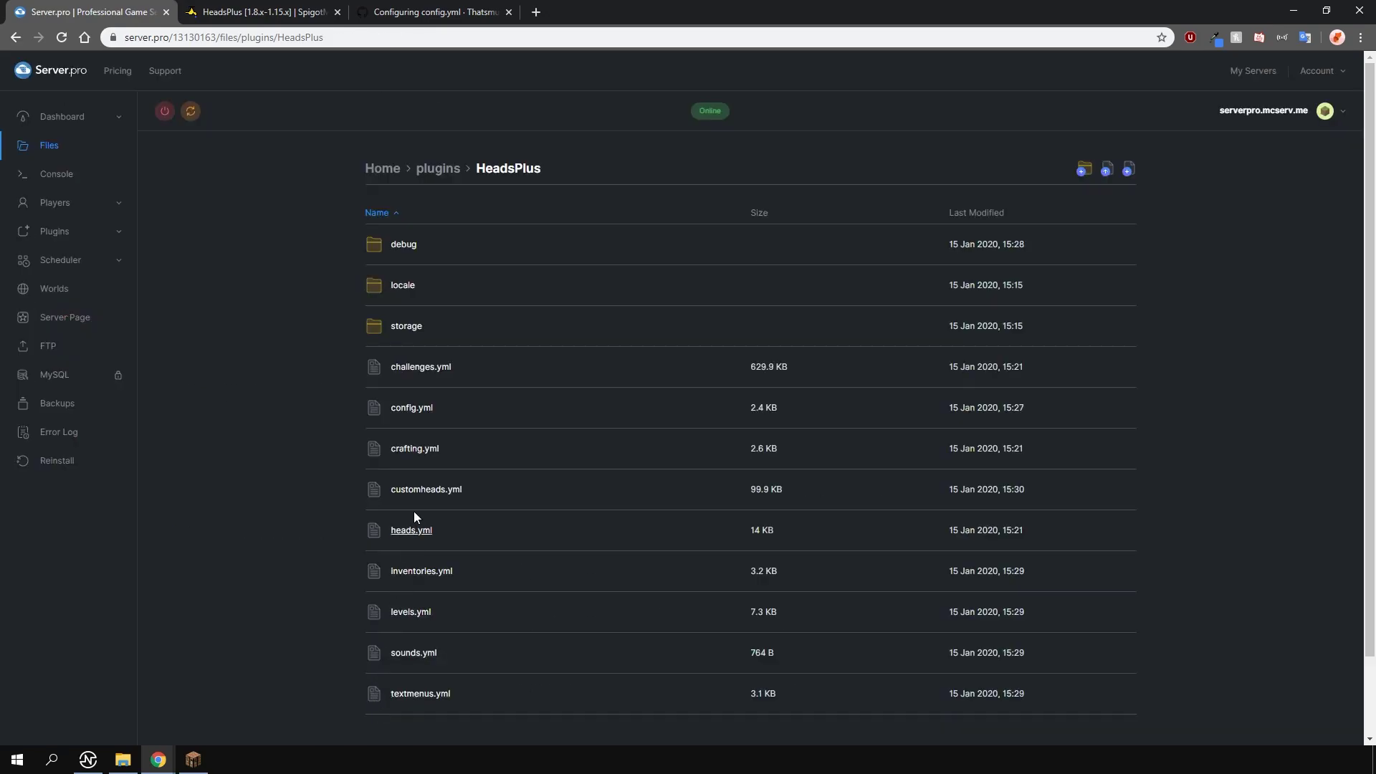
Step: Review the mob head settings in heads.yml and the recipe ingredients in crafting.yml, saving each file
click(410, 530)
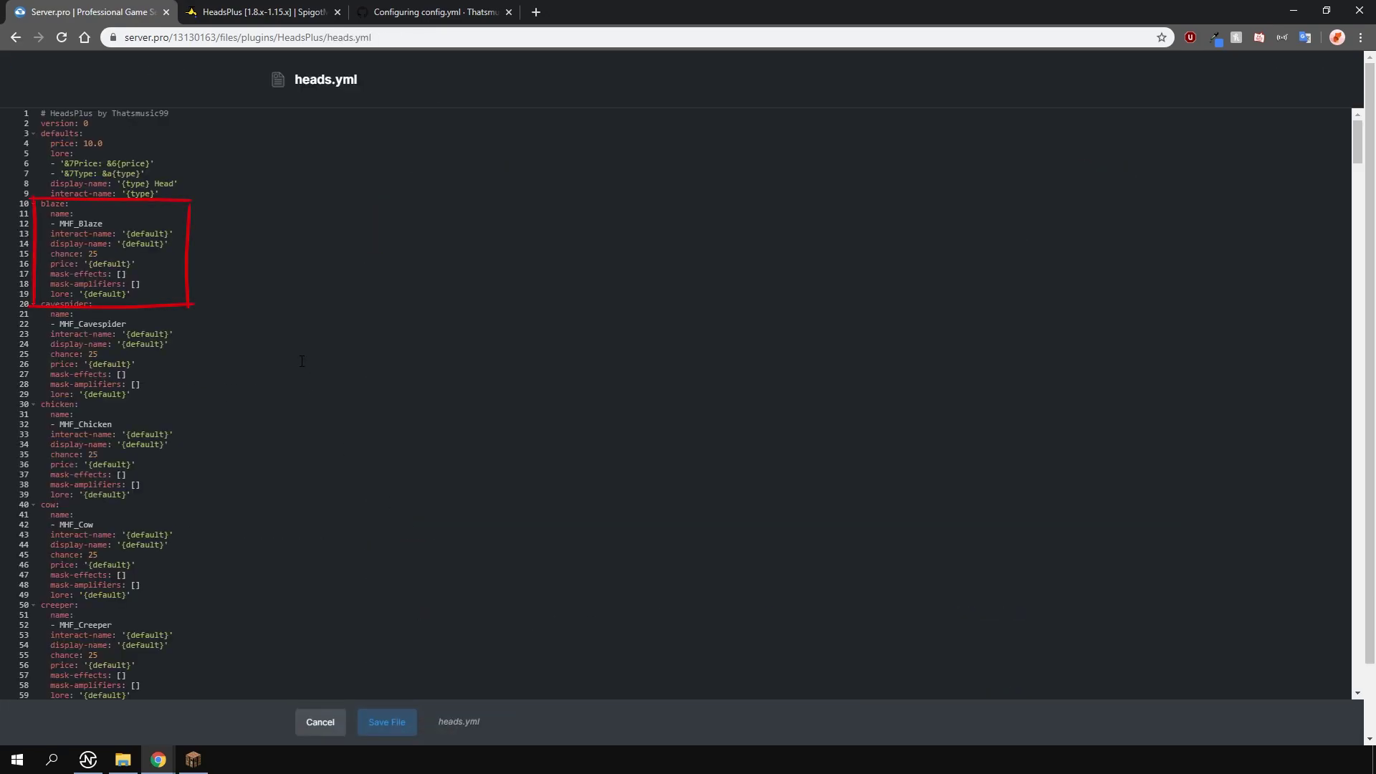
click(389, 722)
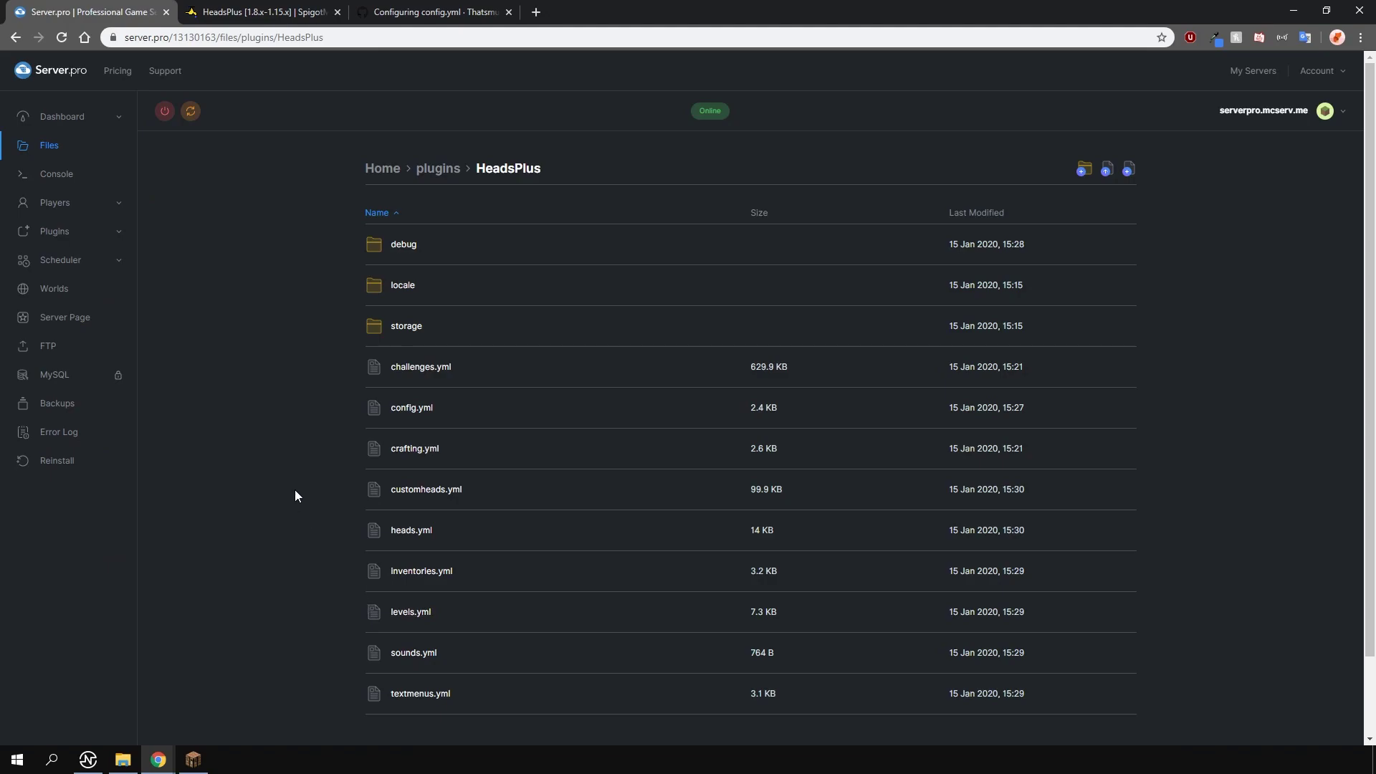
click(412, 448)
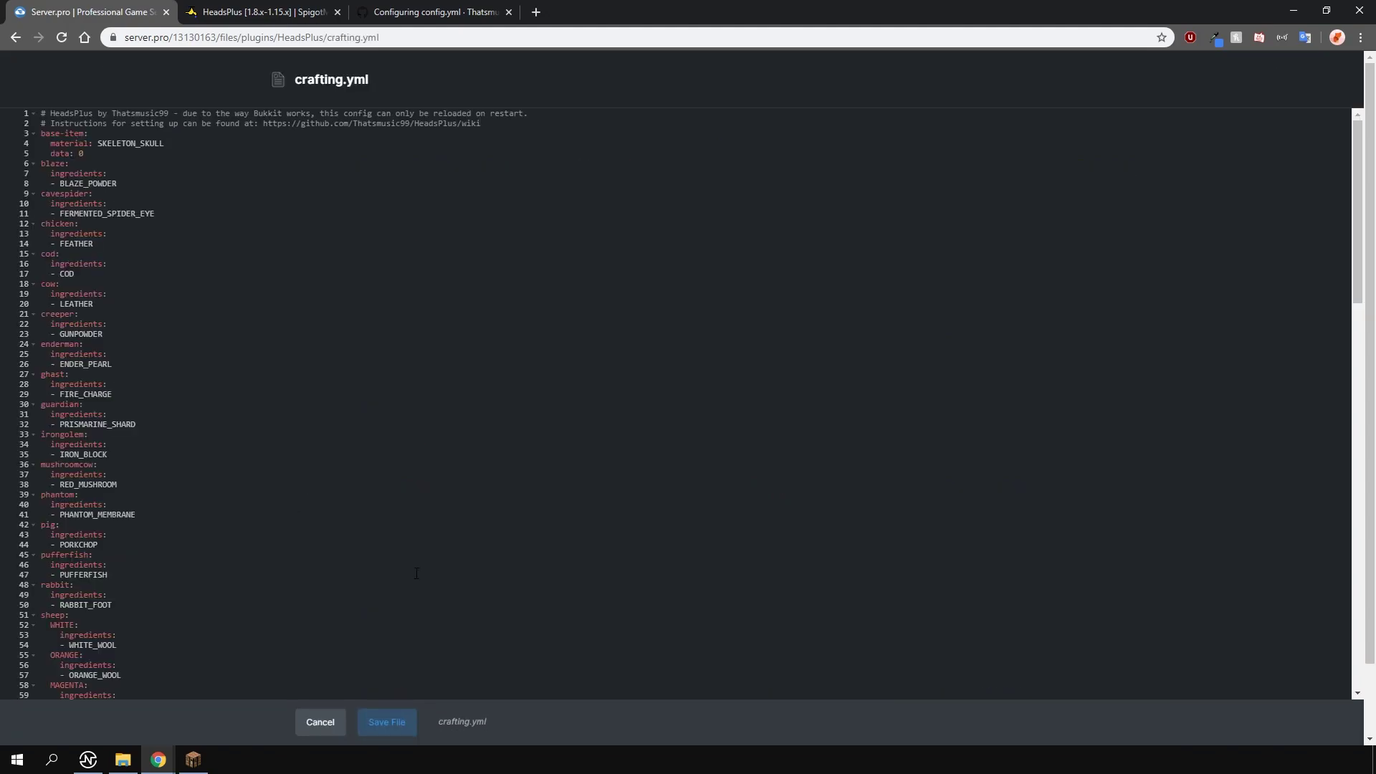
click(398, 718)
Step: Examine the challenge definitions in challenges.yml and save the file
click(429, 367)
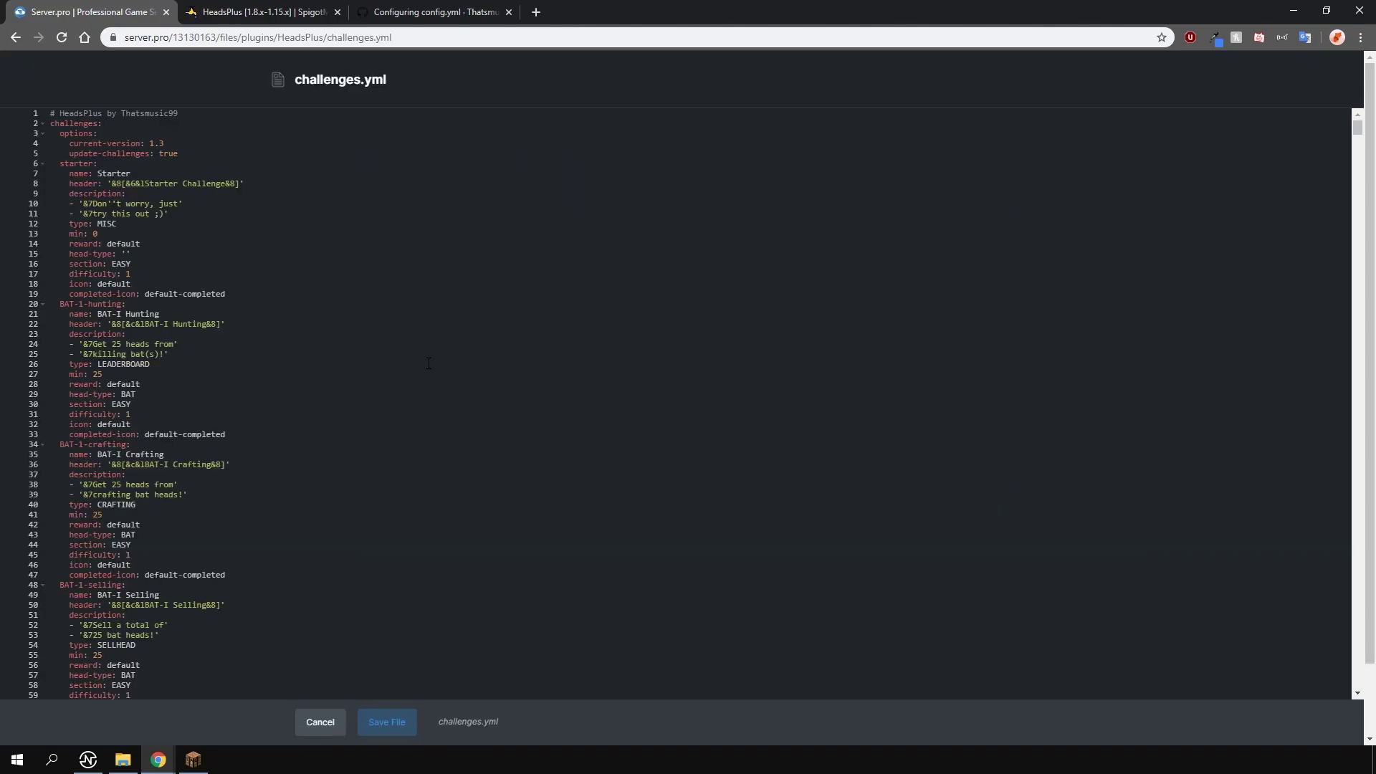
scroll(429, 364, down, 9)
scroll(428, 364, down, 6)
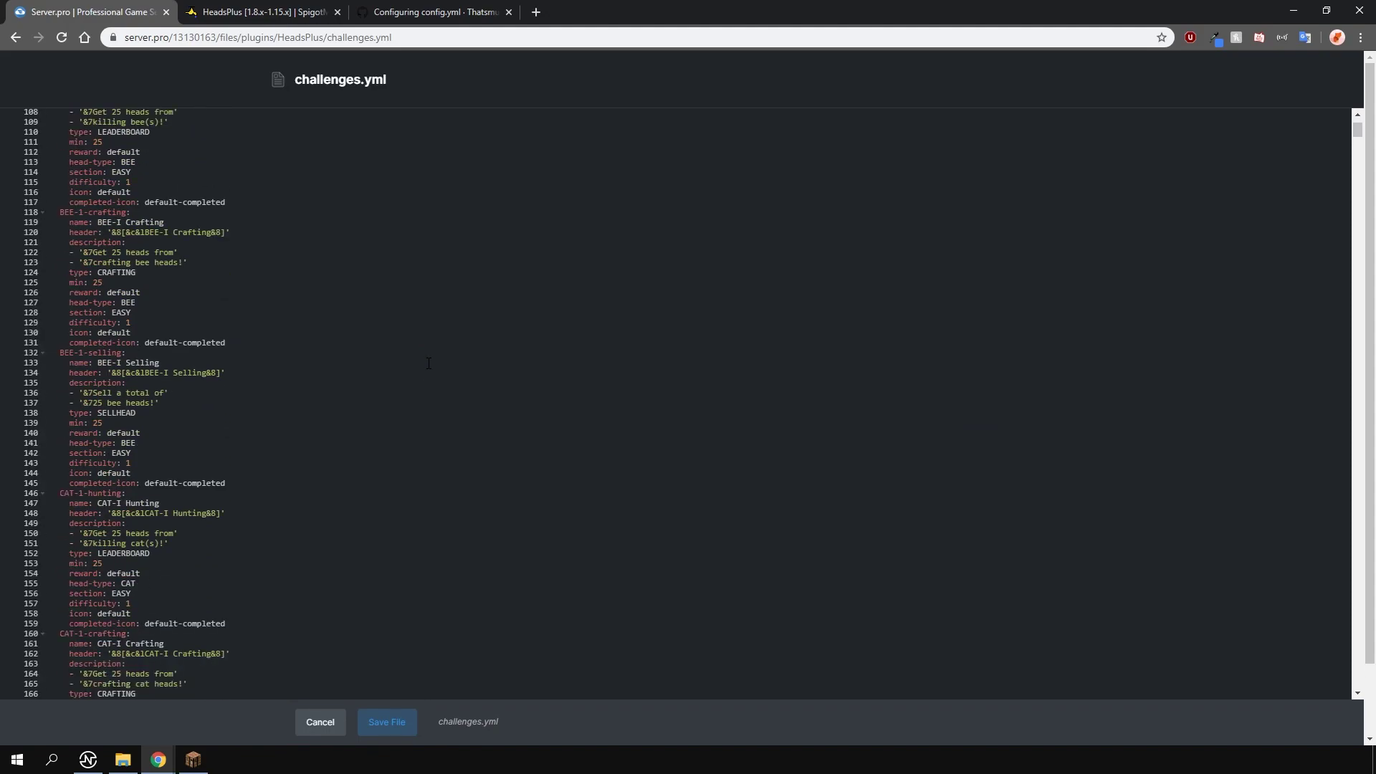
click(386, 722)
Step: Review the plugin's main settings in config.yml and return to the server's details page
click(400, 408)
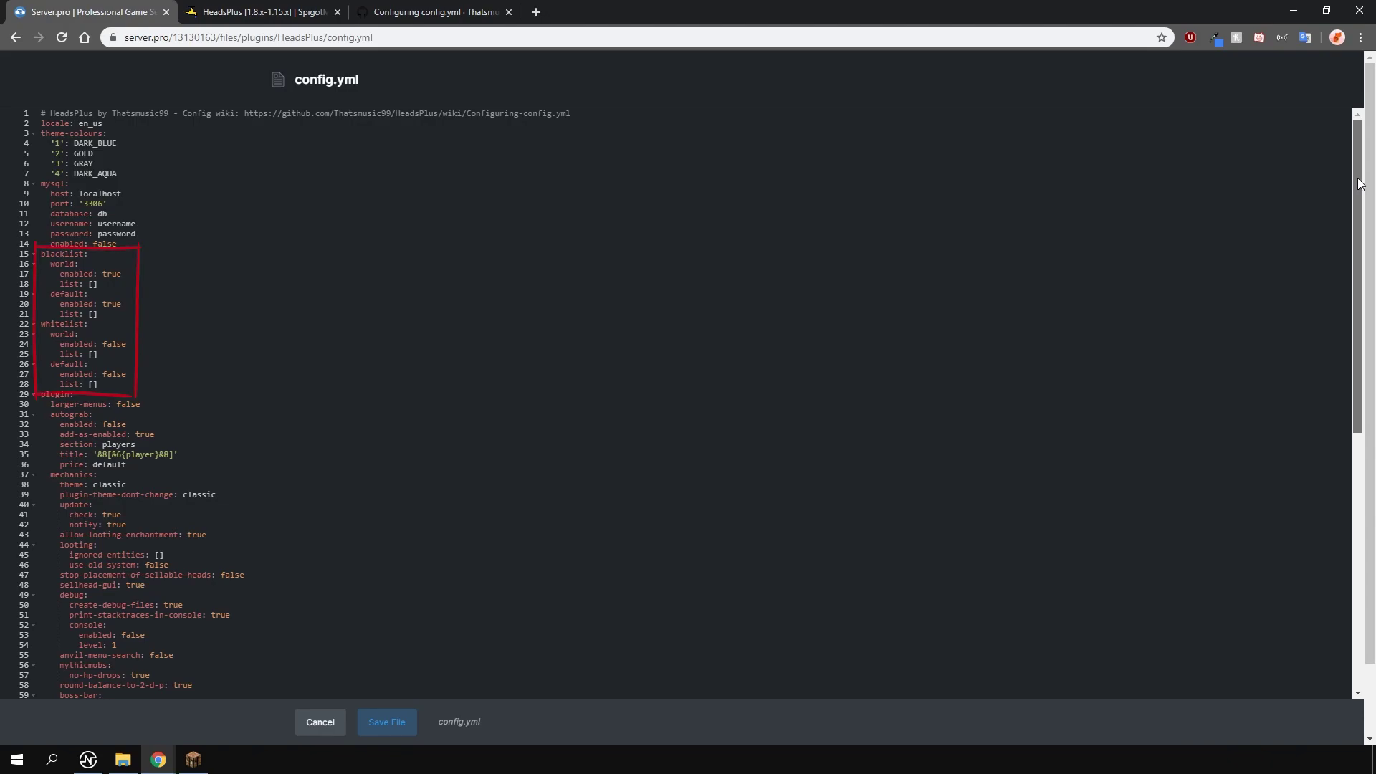
drag(1359, 184, 1373, 485)
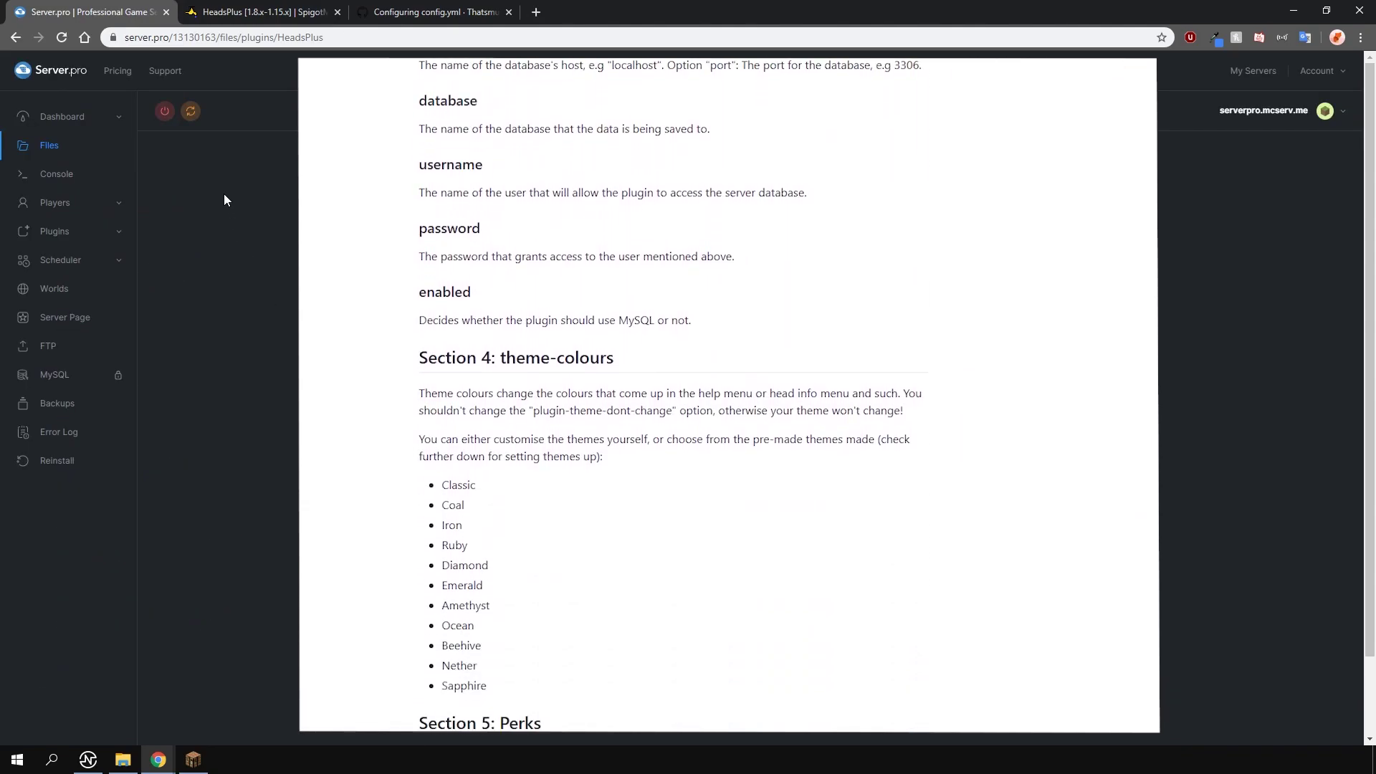
click(97, 118)
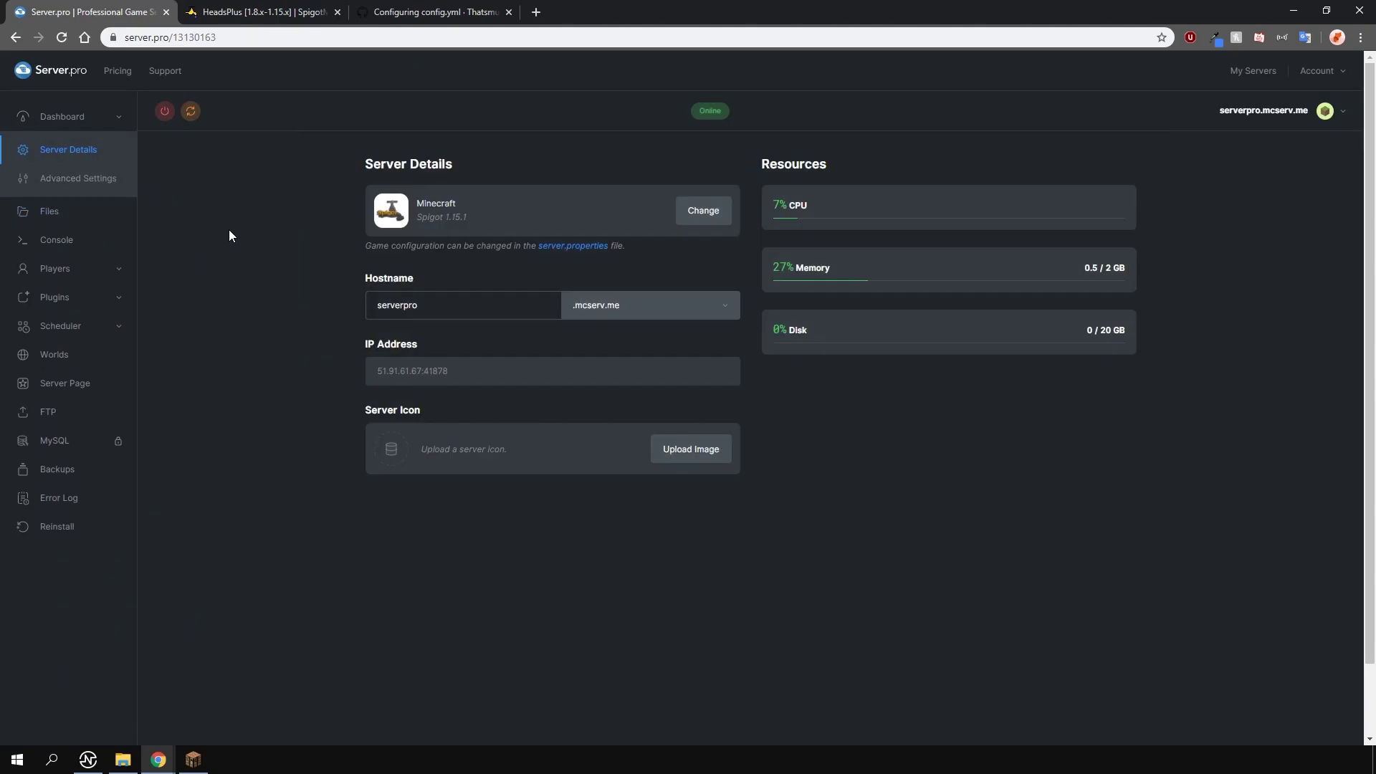